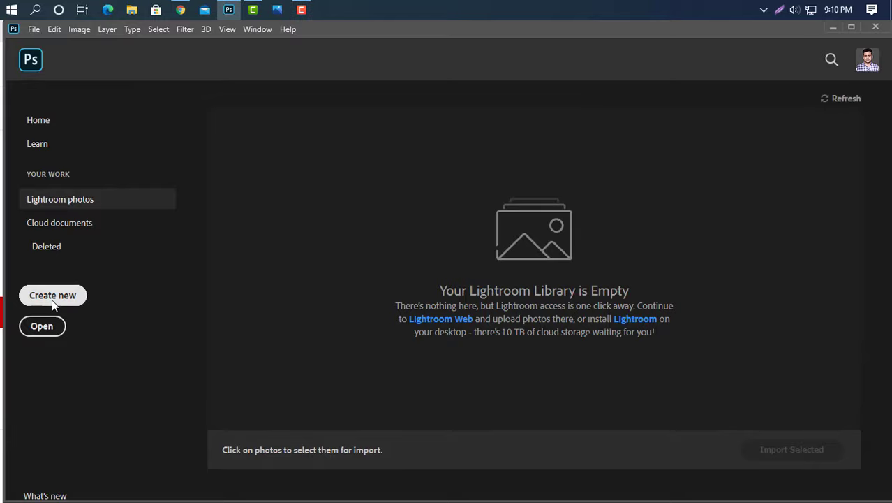
Step: Create a white 3000 × 1000 px, 300 ppi document named 'Web Banner Design'
left_click(52, 297)
left_click_drag(644, 110, 605, 112)
type("Web Banner Design")
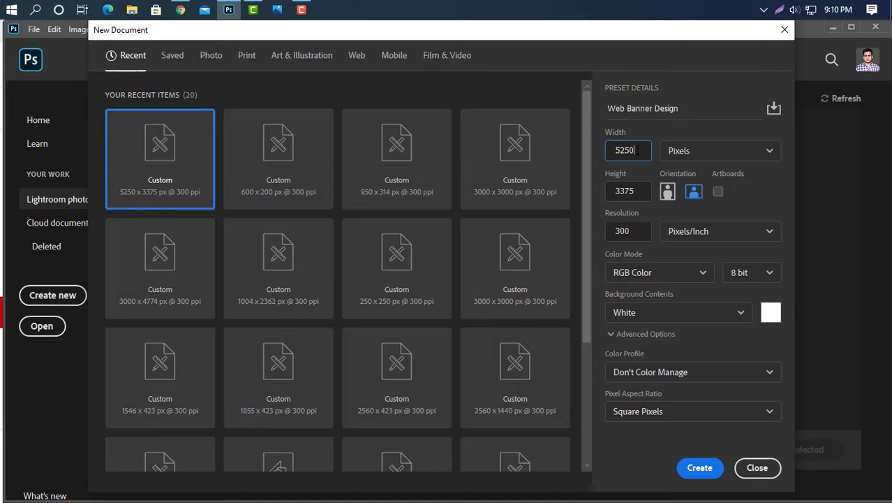
left_click_drag(639, 151, 615, 153)
type("600")
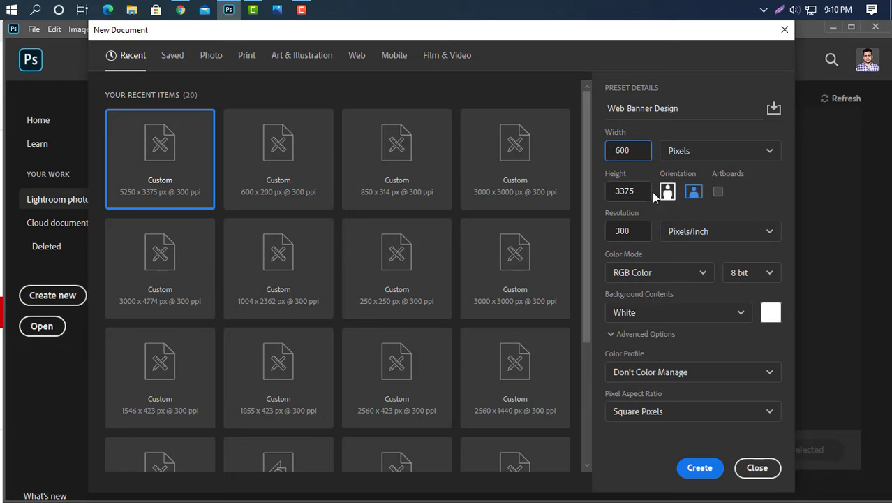
left_click_drag(649, 191, 596, 192)
type("200")
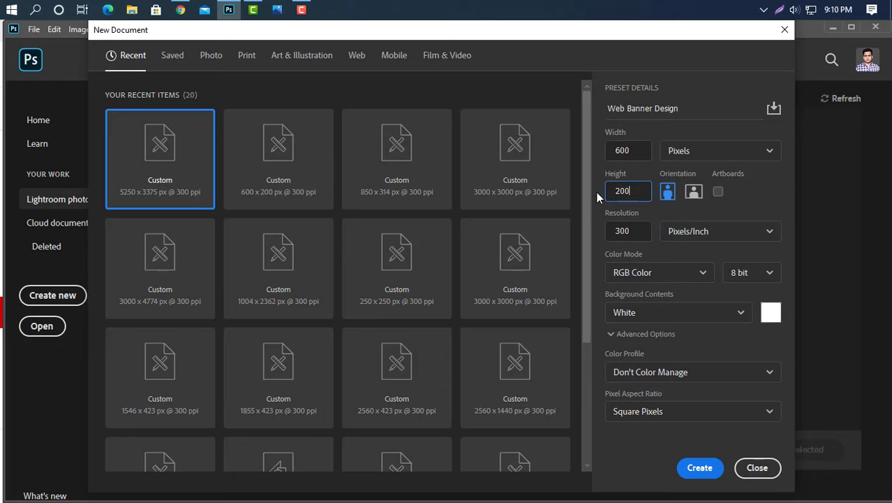
left_click(698, 468)
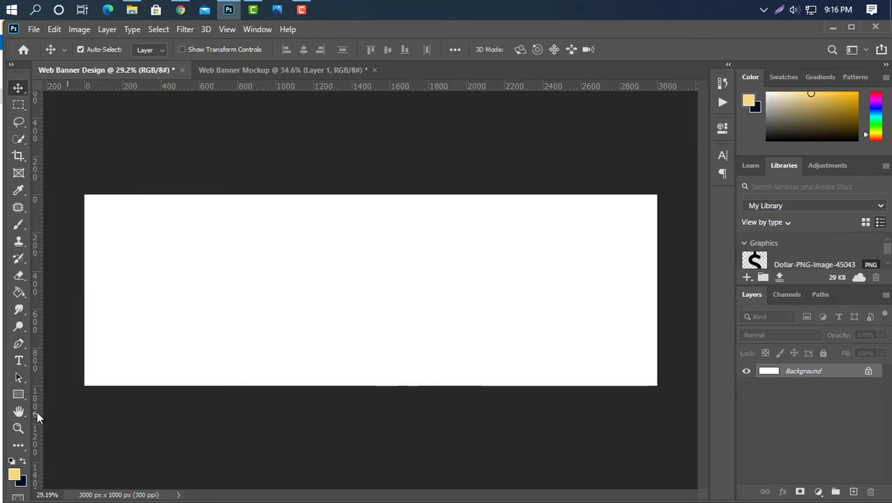
Step: Draw a tall rectangle and rotate it about 45° into a diagonal band on the left
left_click(17, 394)
left_click_drag(311, 163, 355, 461)
left_click(688, 126)
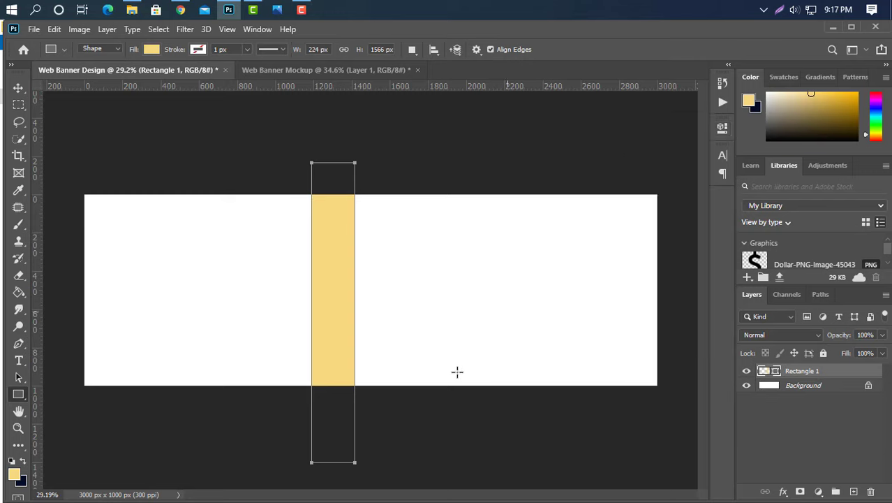
key("ctrl+t")
mouse_move(366, 159)
left_mouse_down()
mouse_move(449, 236)
mouse_move(238, 229)
mouse_move(239, 221)
left_mouse_up()
left_click(629, 49)
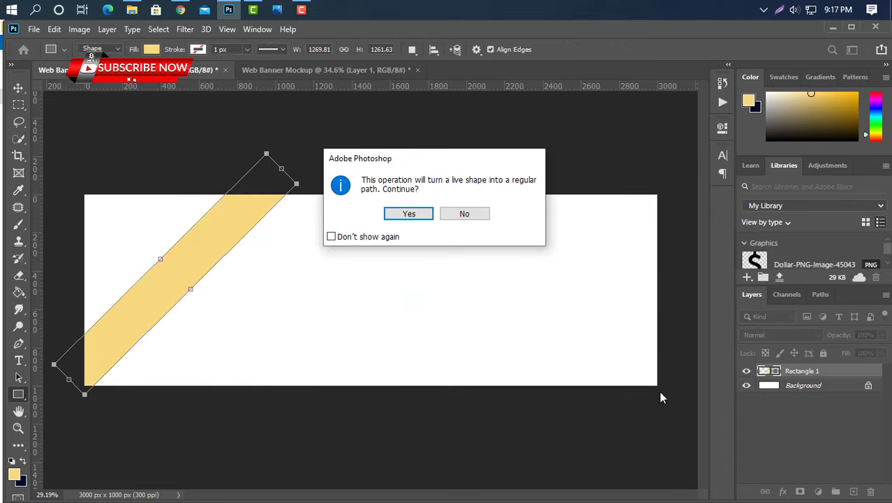
left_click(422, 216)
Step: Fill the band with #f2c63f and duplicate its layer
double_click(774, 375)
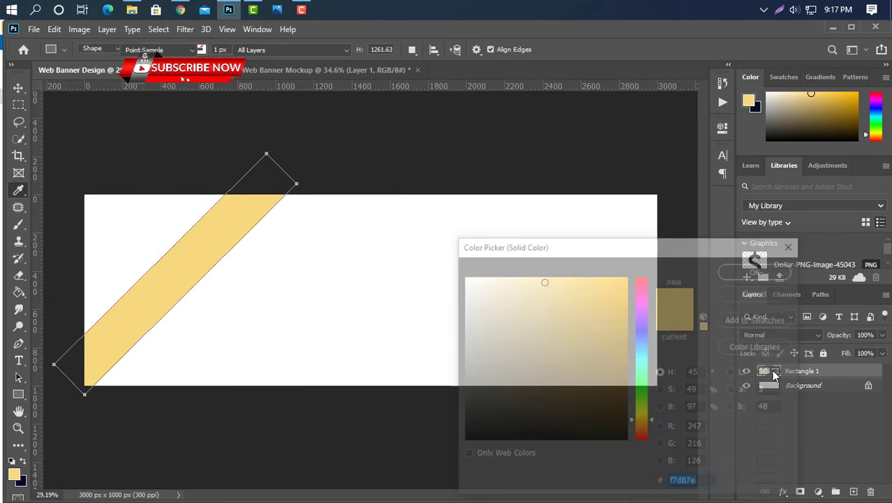
type("f2c63f")
left_click(763, 272)
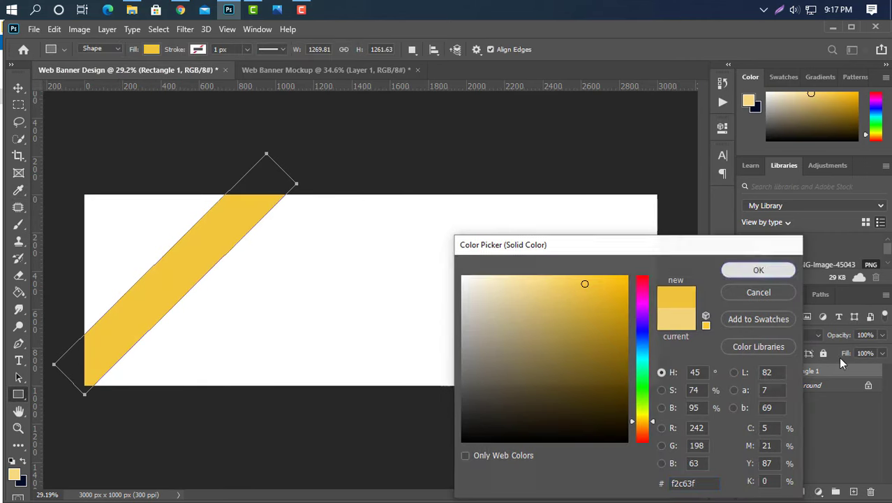
left_click_drag(858, 373, 850, 493)
Step: Move the copied band up-left, place it beneath the original, and recolour it lighter yellow #f7d87e
key("ctrl+t")
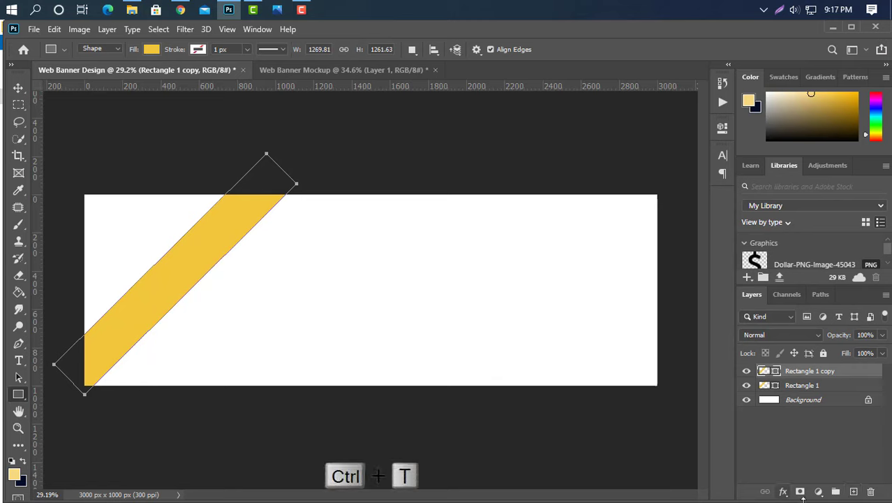
left_click_drag(161, 316, 143, 276)
left_click(630, 49)
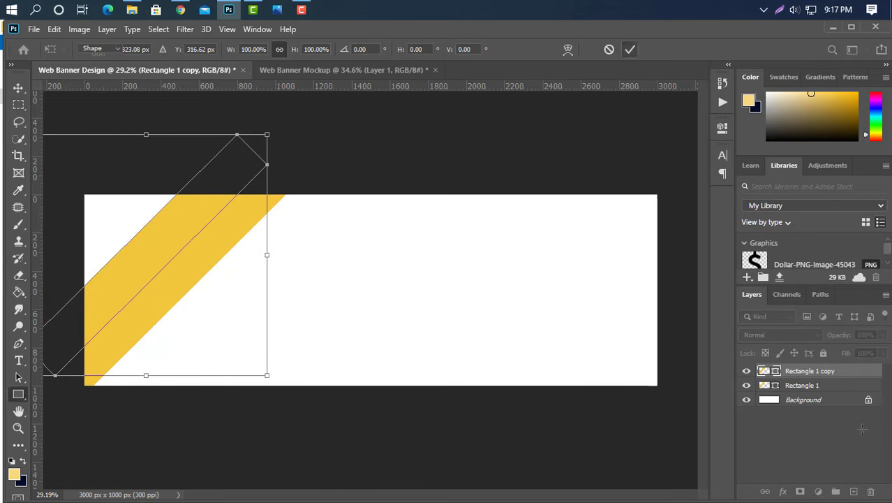
mouse_move(859, 374)
left_mouse_down()
mouse_move(859, 396)
mouse_move(794, 397)
left_mouse_up()
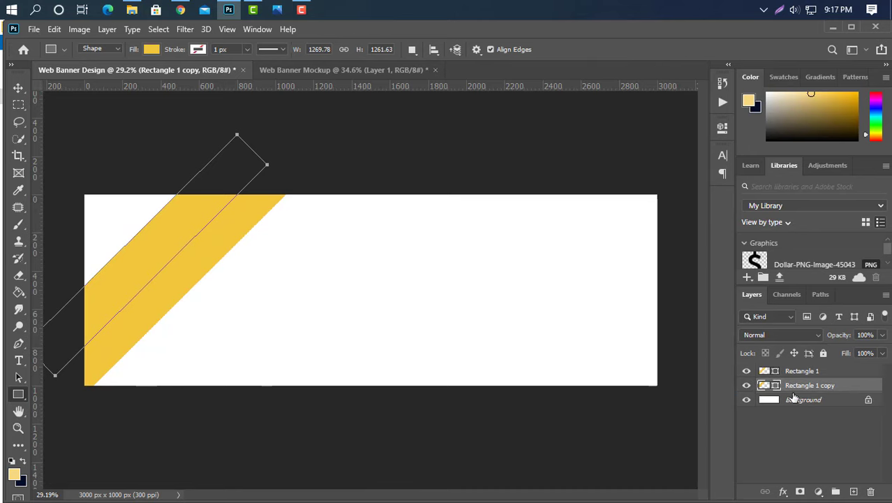
double_click(775, 388)
left_click(14, 473)
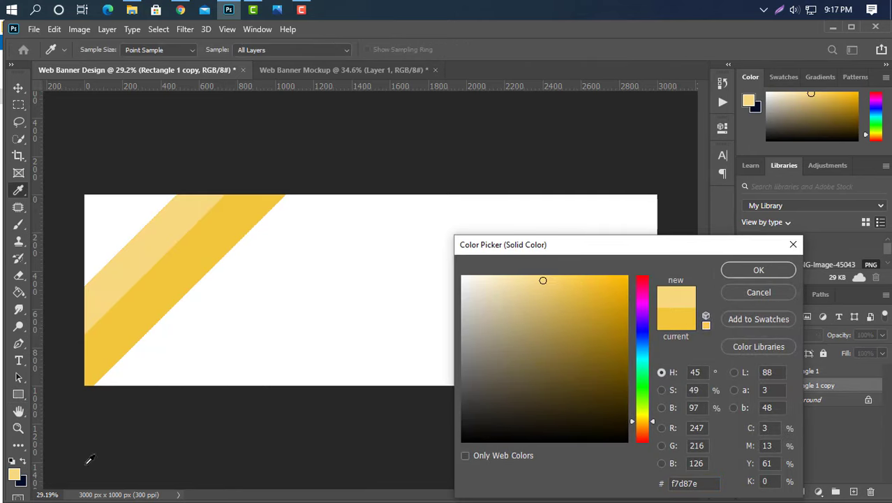
key("Return")
Step: Duplicate the light band and enlarge the copy to about 138% beside the dark stripe
left_click_drag(832, 385, 853, 491)
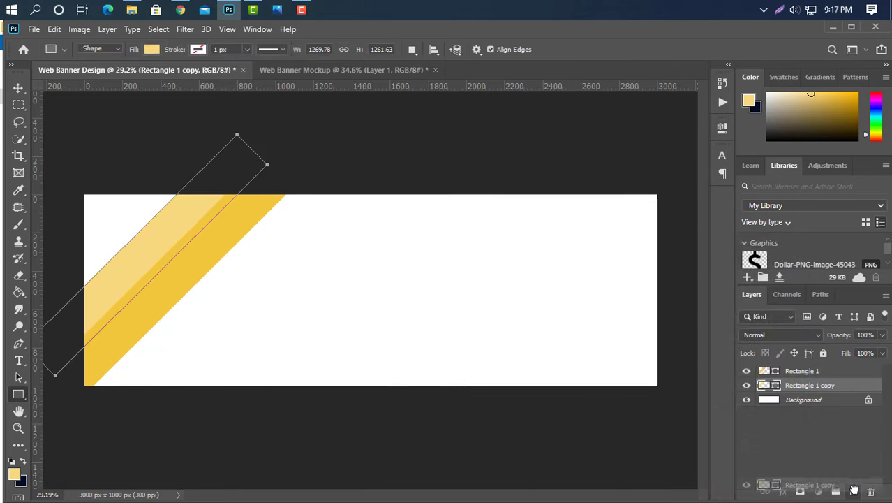
key("ctrl+t")
left_click_drag(176, 228, 230, 286)
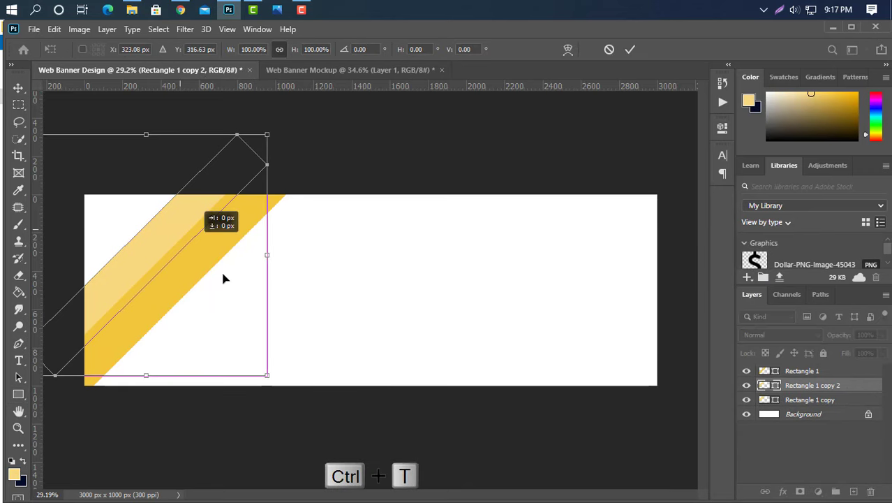
left_click_drag(318, 188, 412, 90)
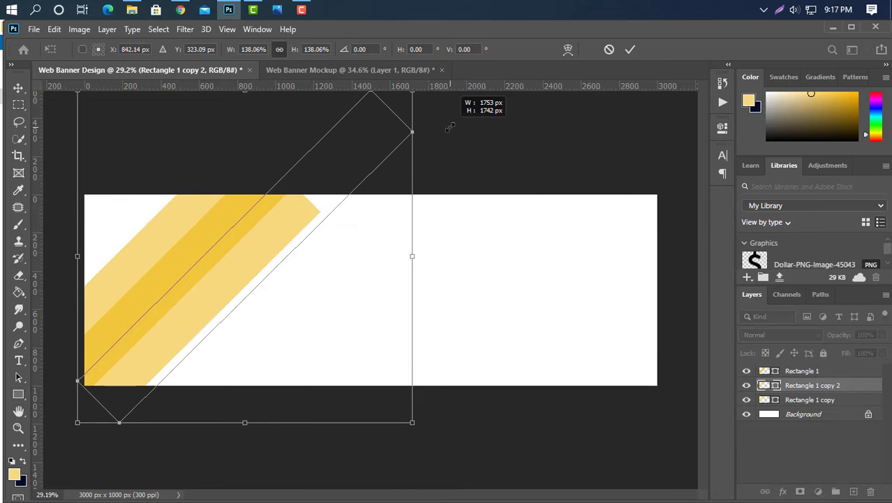
left_click_drag(271, 239, 249, 259)
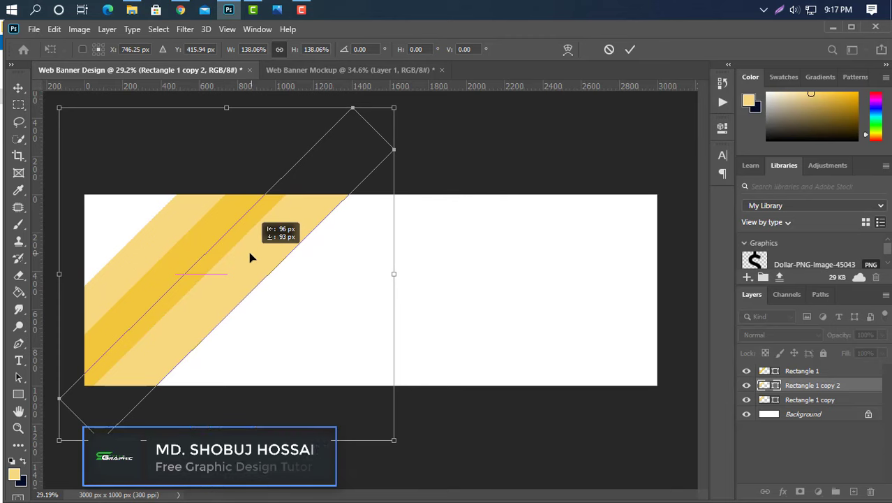
left_click(629, 49)
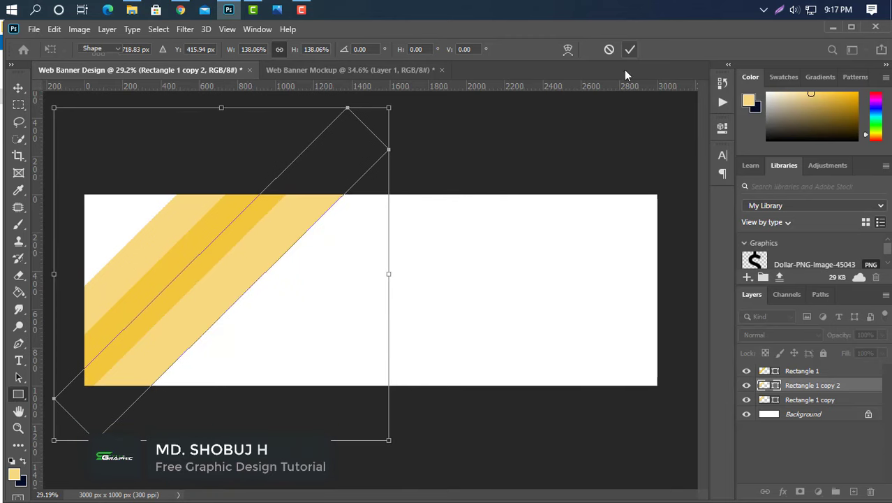
Step: Select all three stripe layers and nudge them left together
left_click(18, 88)
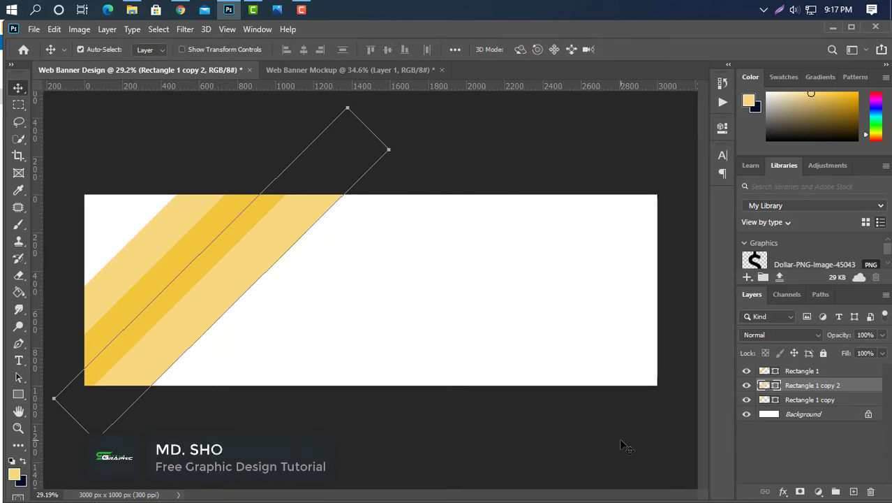
left_click(817, 372, "shift")
left_click(820, 400, "shift")
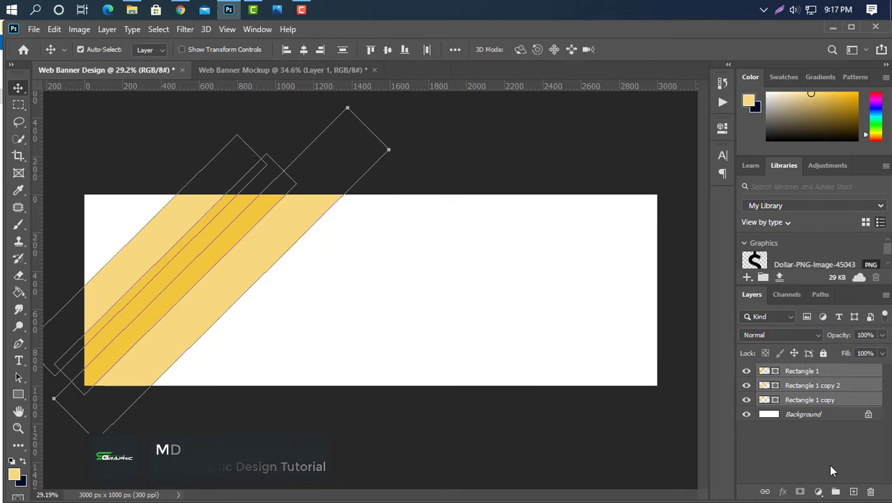
key("shift+Left")
key("shift+Left")
key("shift+Left")
key("shift+Left")
key("shift+Left")
key("shift+Left")
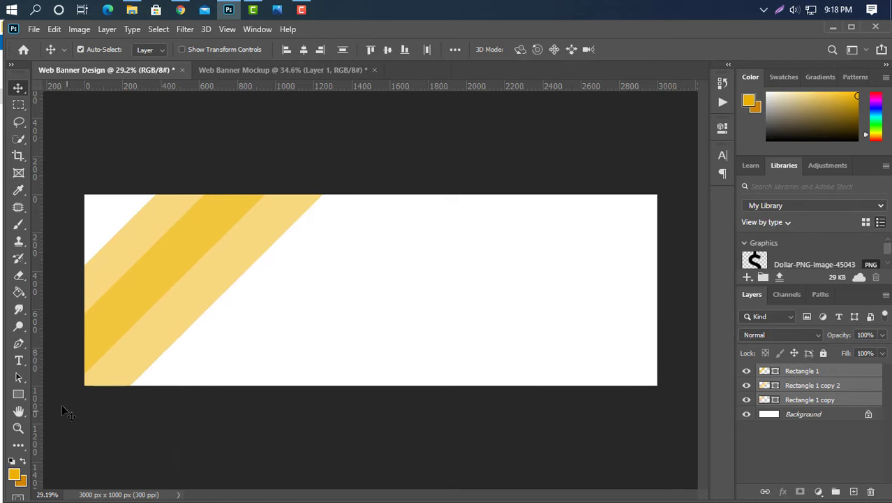
left_click(19, 394)
Step: Group the three stripe layers into Group 1 and add a new layer above it
right_click(19, 394)
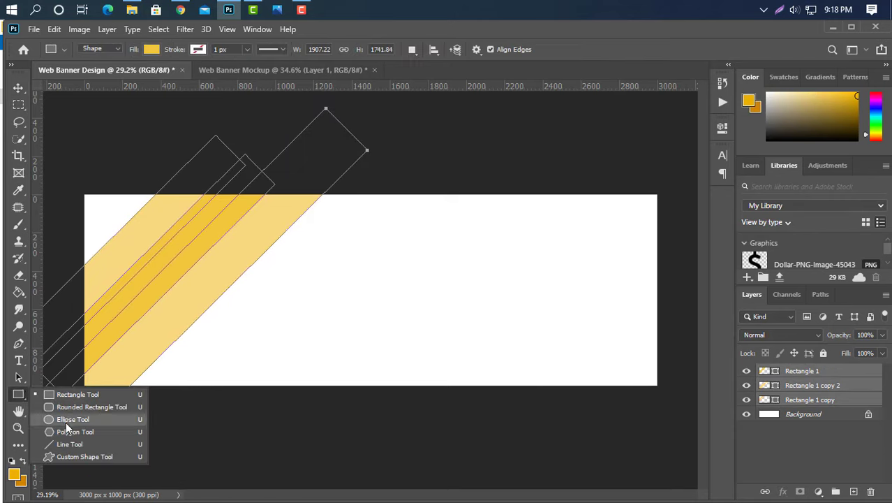
left_click(70, 418)
left_click(837, 491)
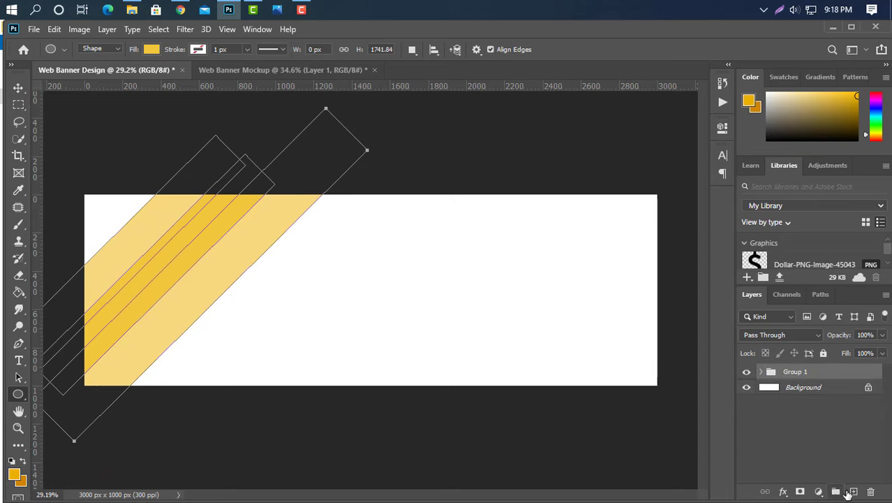
left_click(853, 491)
Step: Draw a circle on the right and enlarge it to about 1037 px, overflowing the bottom
left_click_drag(426, 223, 577, 372)
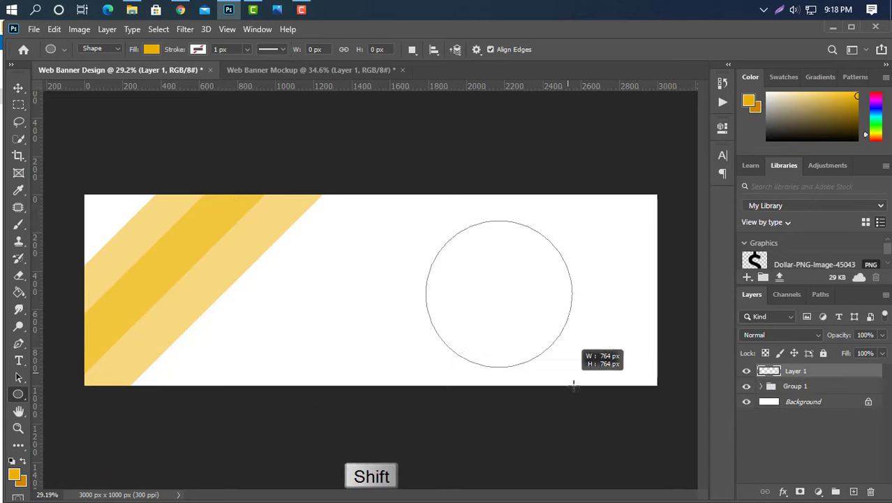
left_click(686, 125)
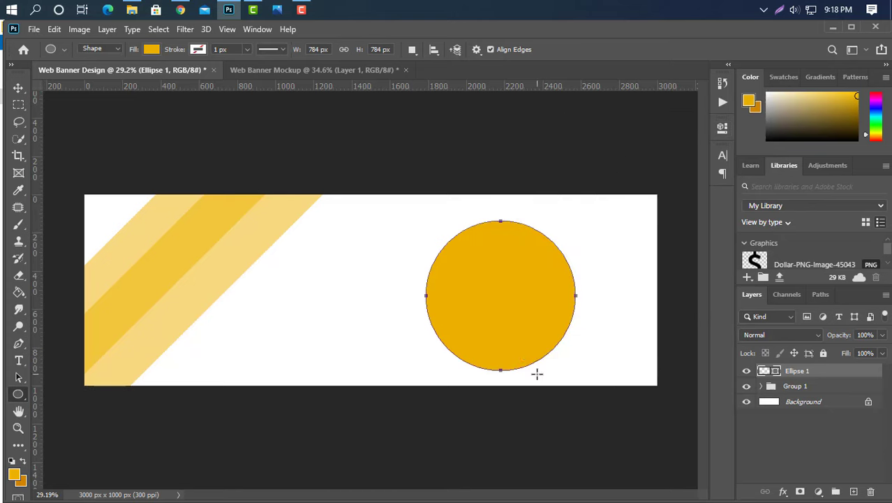
key("ctrl+t")
left_click_drag(515, 313, 508, 301)
left_click_drag(487, 367, 483, 409)
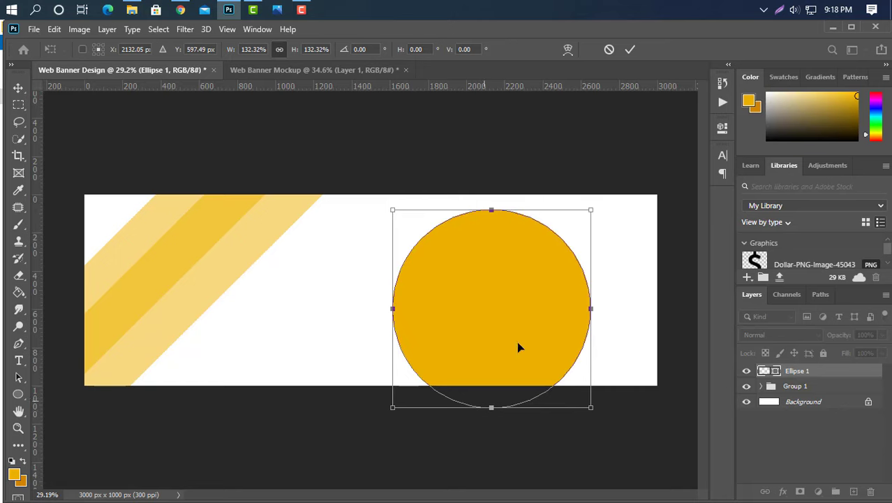
left_click(630, 49)
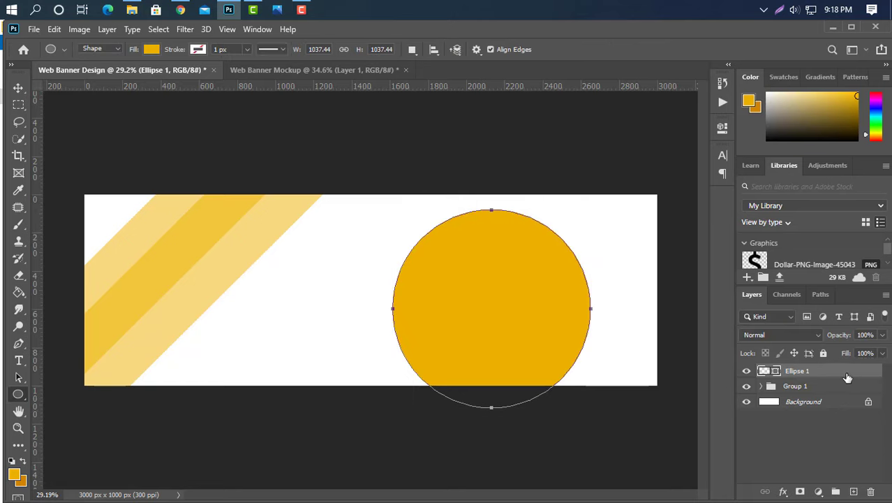
Step: Give Ellipse 1 a 135° linear Gradient Overlay from #eab100 to #cf7b03 at 51% scale
double_click(830, 370)
left_click_drag(559, 172, 724, 143)
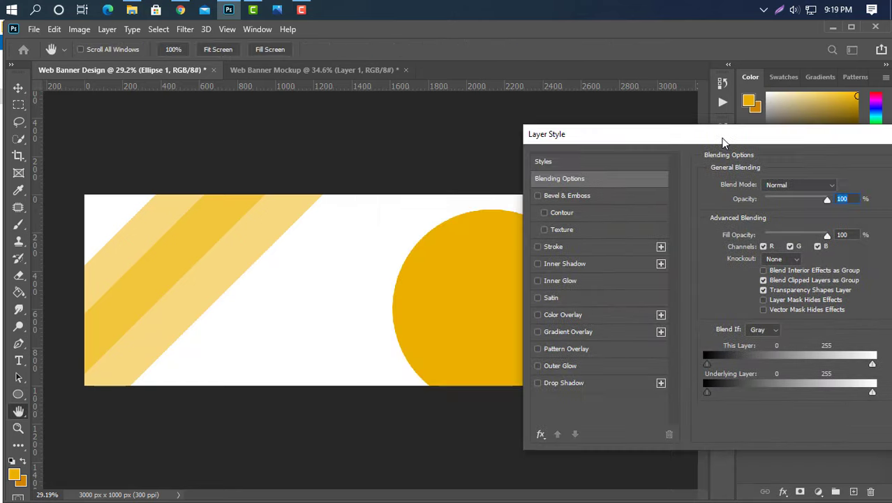
left_click(611, 335)
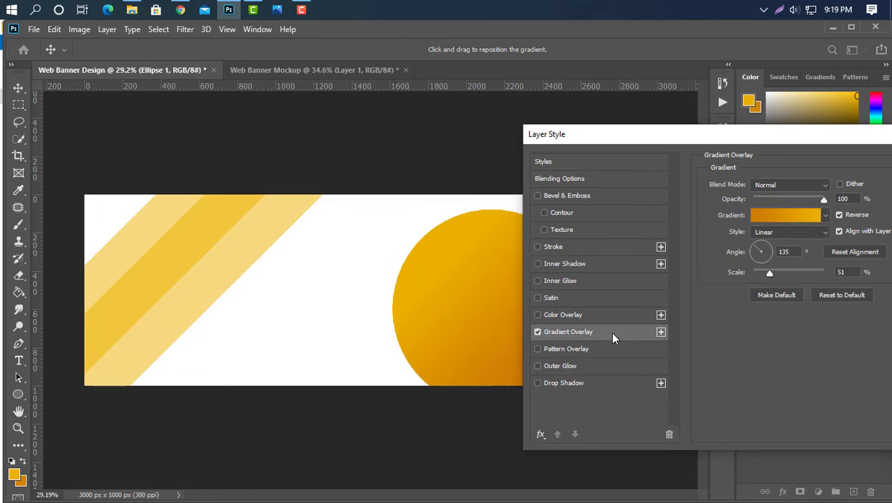
left_click(768, 215)
double_click(167, 407)
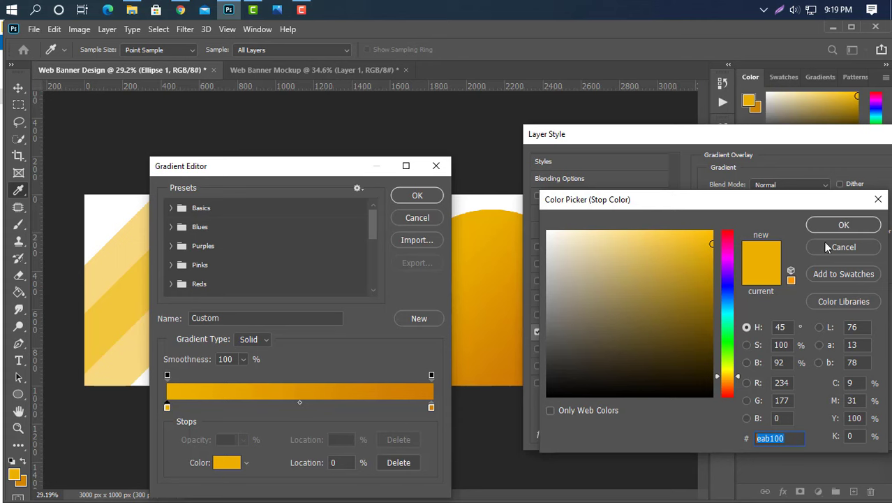
left_click(827, 225)
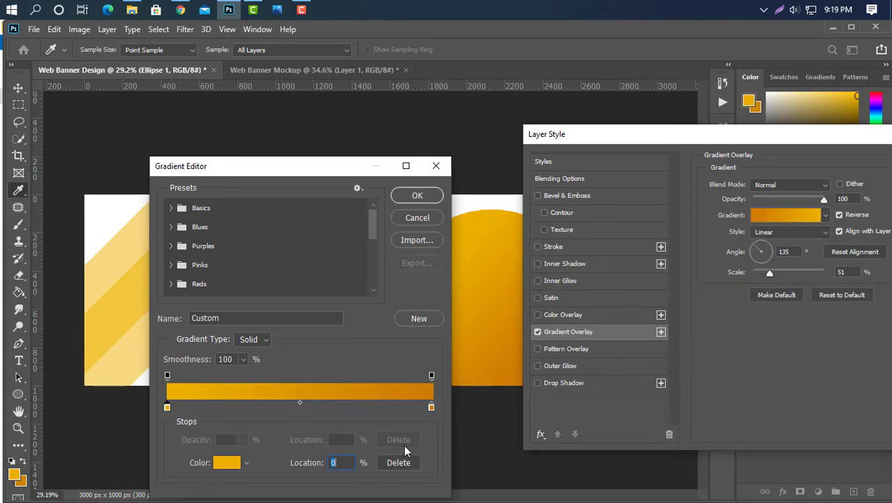
double_click(431, 408)
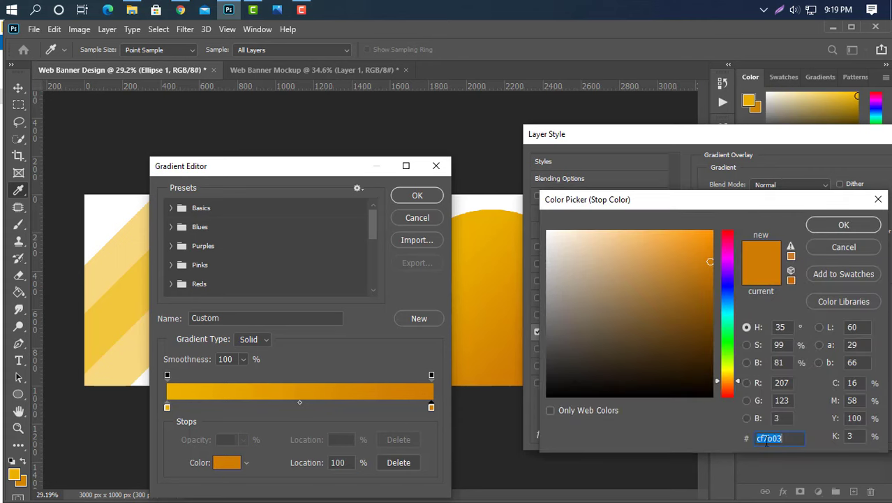
left_click(866, 223)
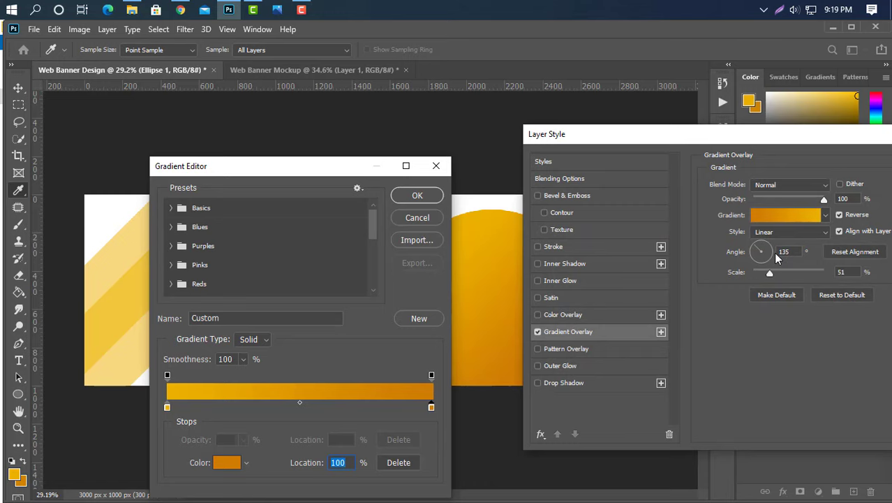
left_click(428, 196)
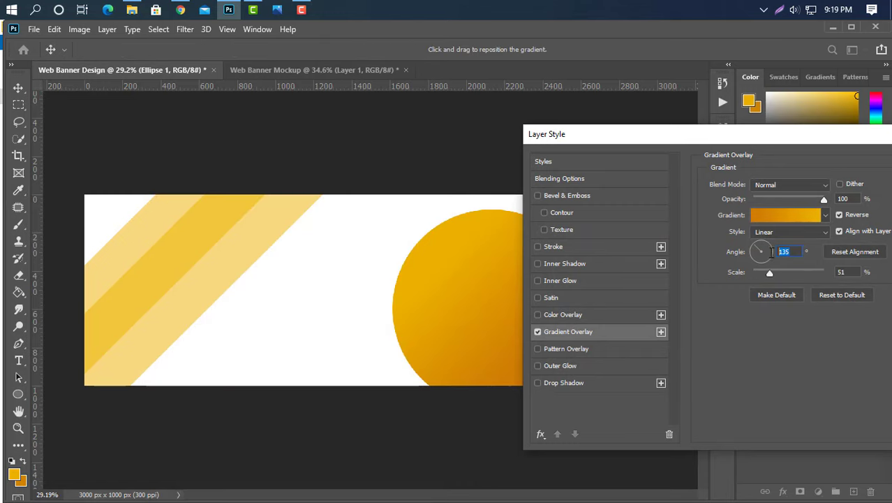
left_click_drag(835, 140, 650, 148)
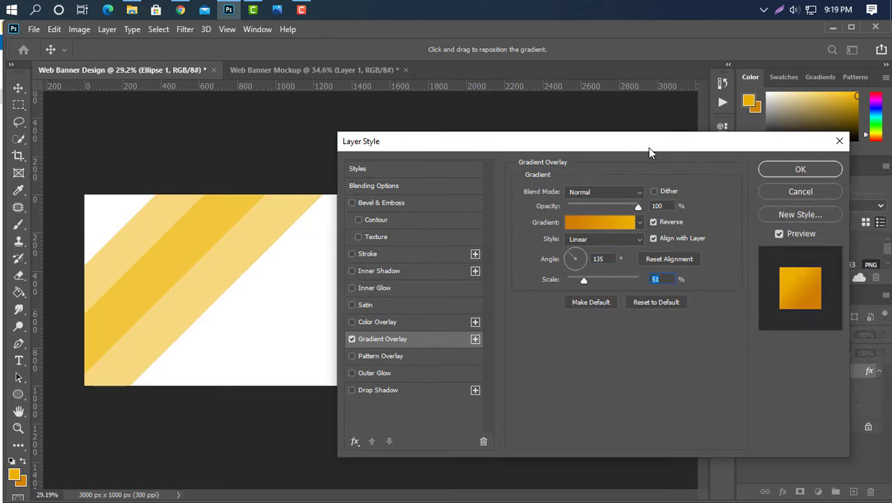
left_click(773, 173)
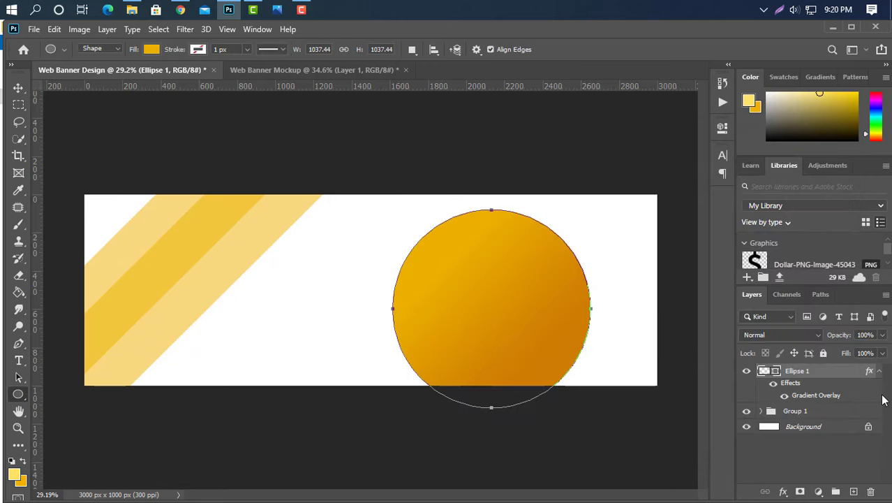
Step: Duplicate Ellipse 1 and scale the copy to about 87% (899 px) around its centre
left_click(878, 374)
left_click_drag(824, 371, 853, 491)
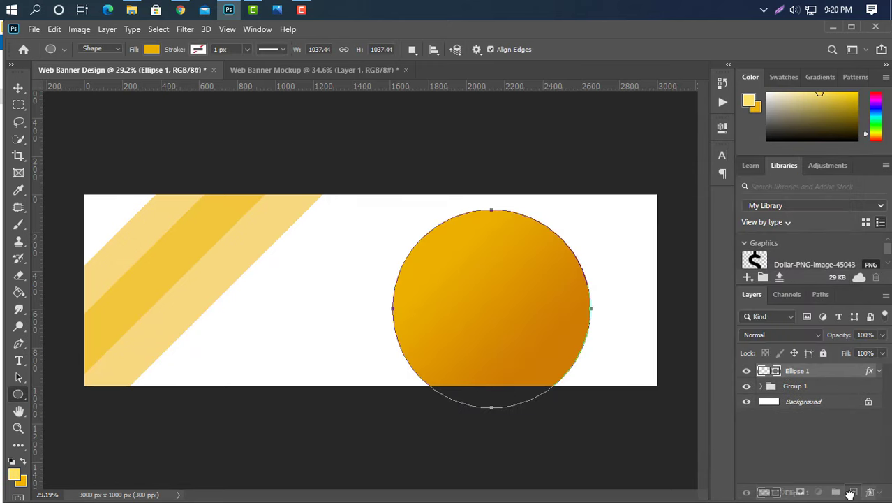
key("ctrl+t")
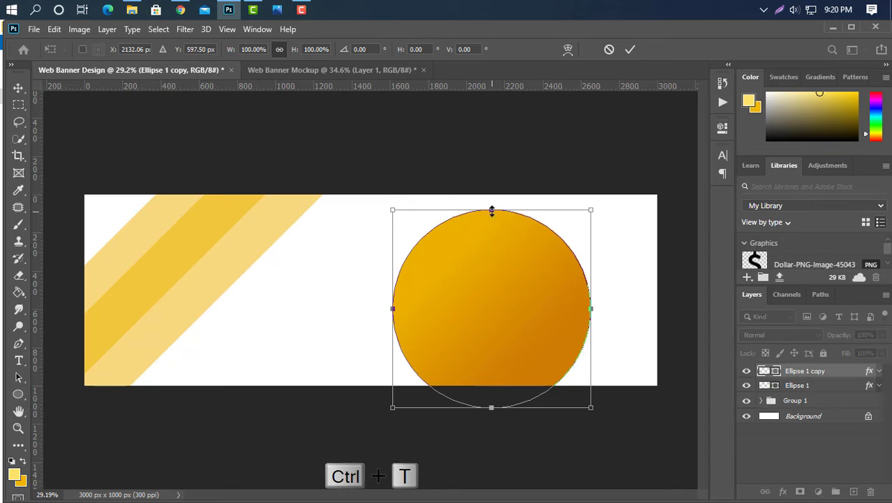
left_click_drag(492, 210, 491, 224)
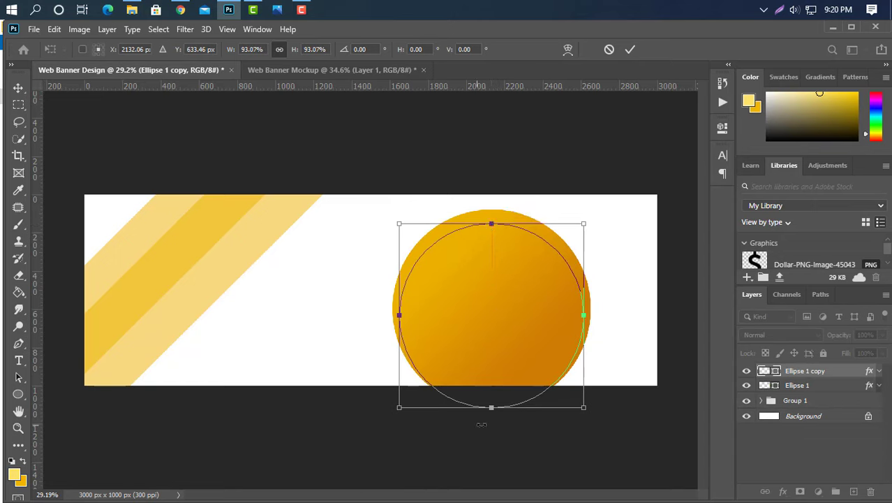
left_click_drag(492, 407, 491, 395)
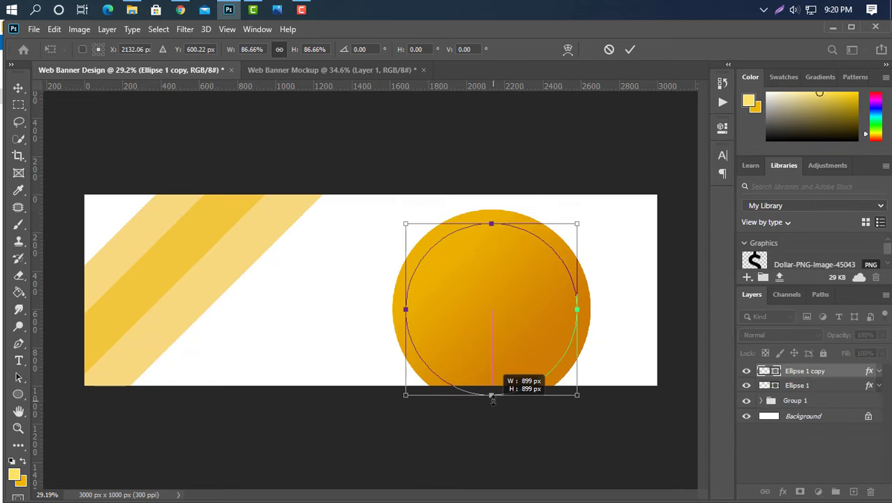
left_click(631, 48)
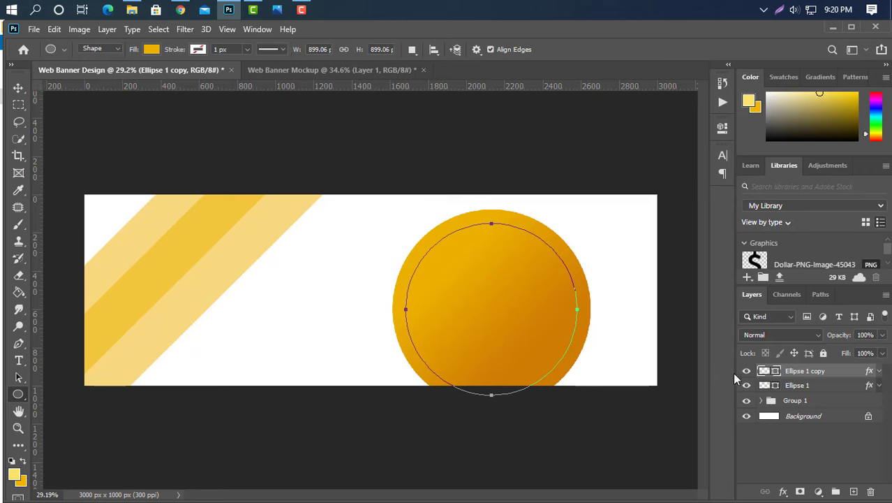
Step: Fill Ellipse 1 copy white and delete its Gradient Overlay, leaving a gold ring
double_click(773, 374)
left_click(784, 275)
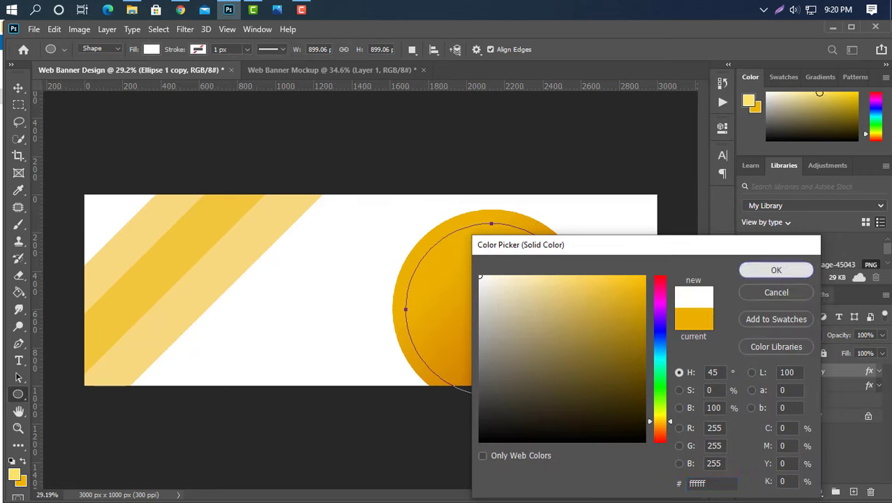
left_click(879, 371)
left_click_drag(837, 396, 870, 491)
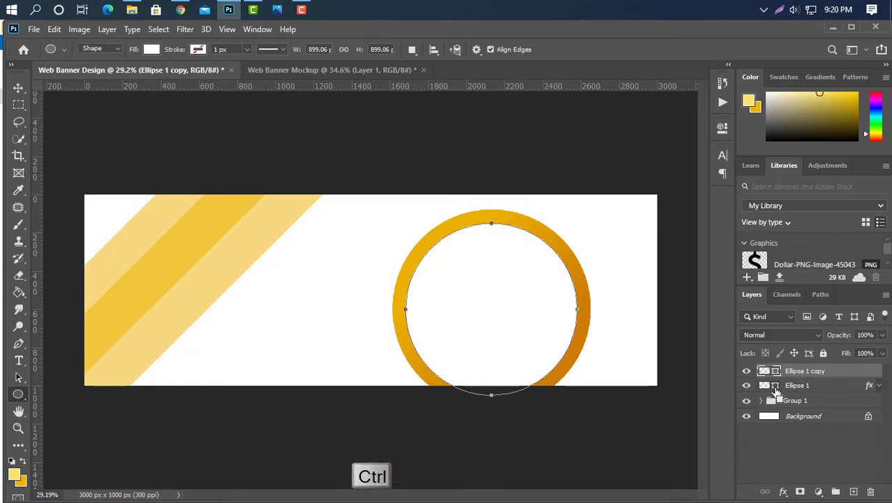
Step: Align the white circle using the large circle's selection, then duplicate it as Ellipse 1 copy 2
left_click(765, 385, "ctrl")
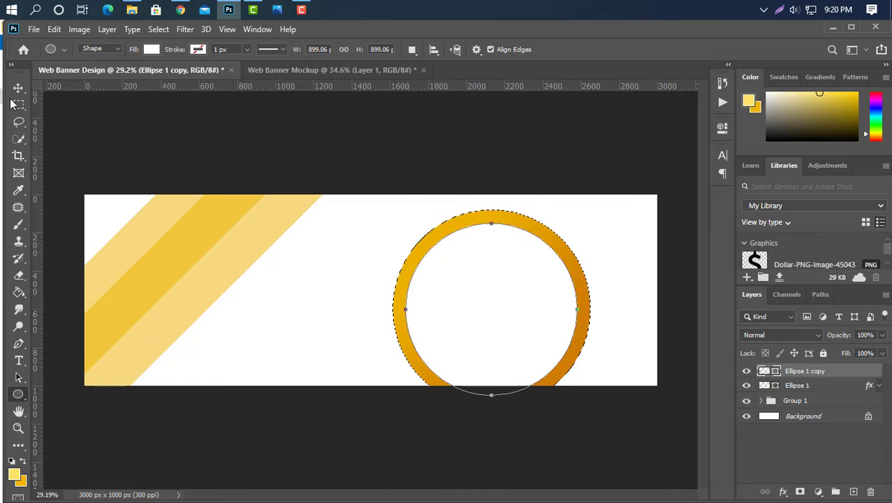
key("v")
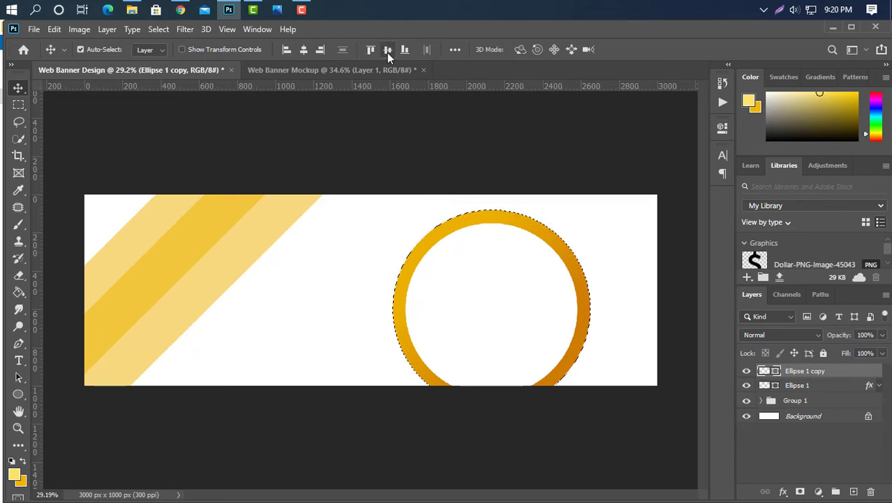
key("ctrl+d")
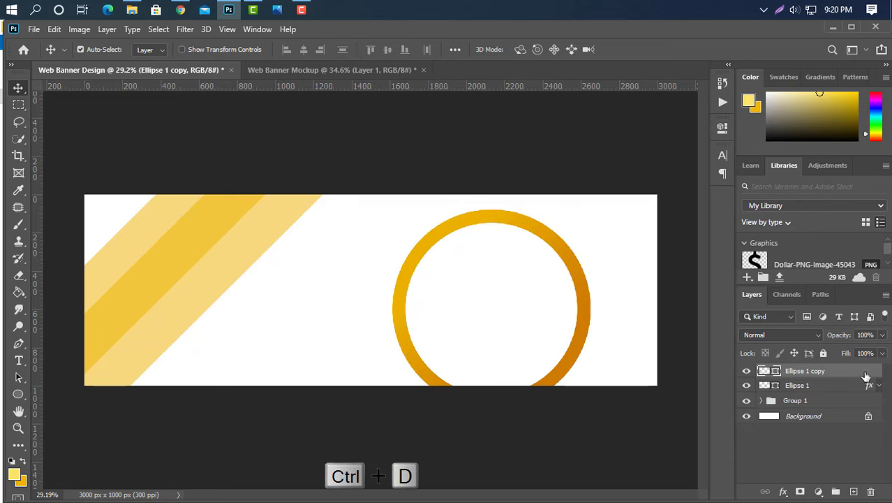
key("ctrl+j")
Step: Scale Ellipse 1 copy 2 down to 88.71% (about 798 px) around its centre
key("ctrl+t")
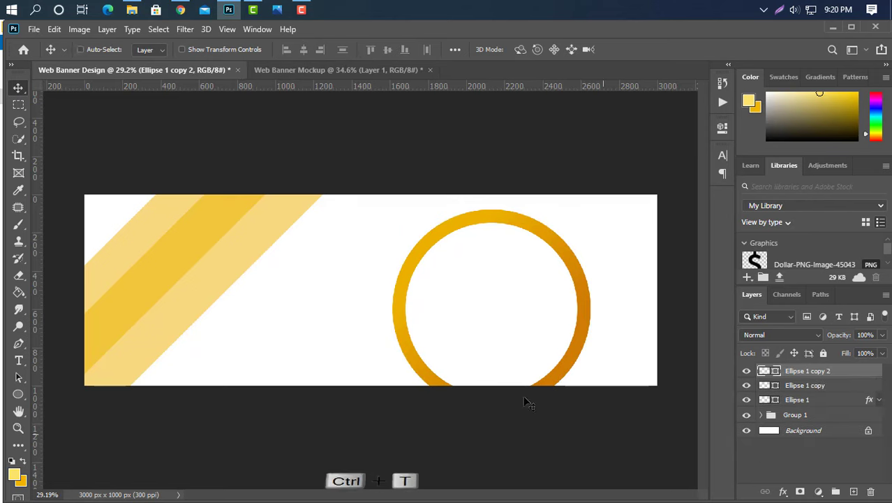
left_click_drag(491, 219, 491, 233)
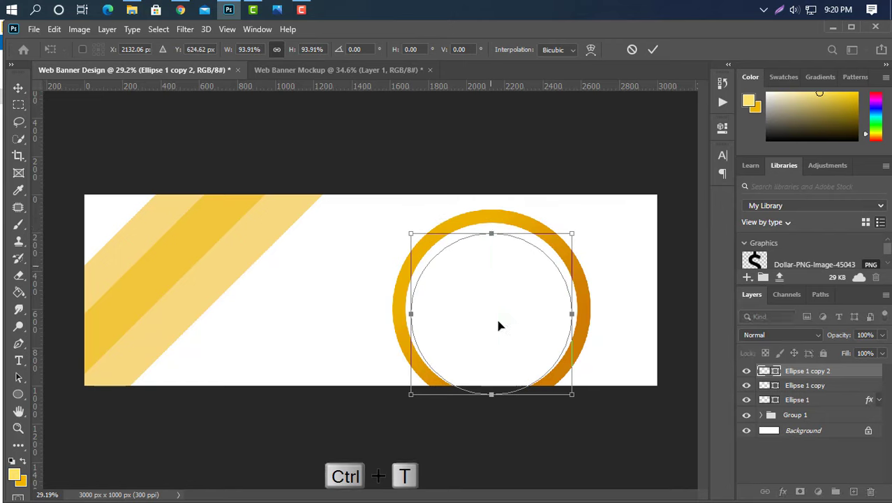
left_click_drag(494, 398, 495, 392)
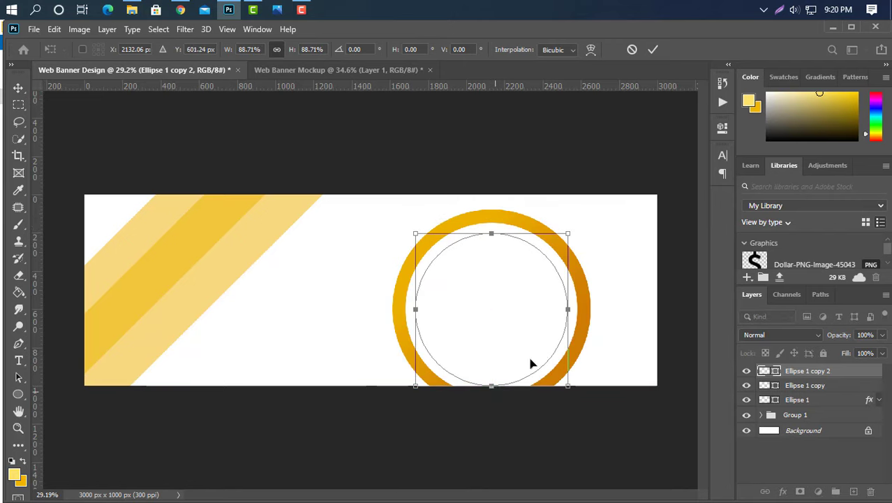
left_click(652, 50)
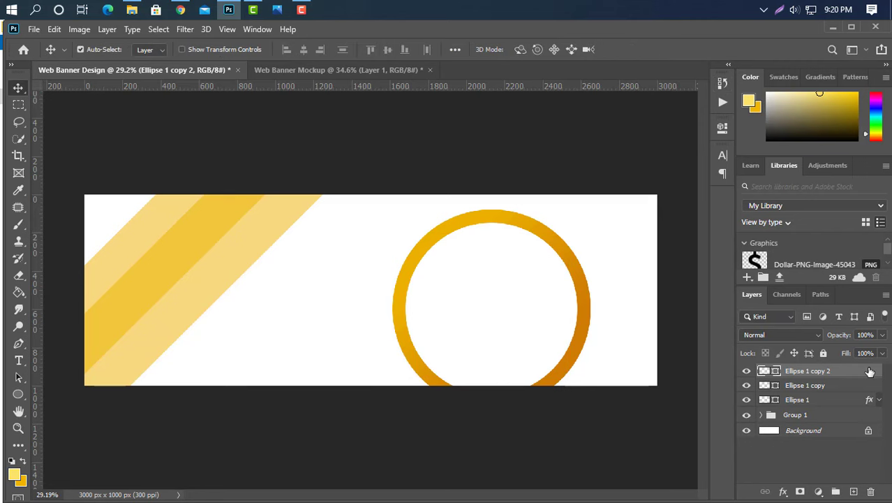
Step: Give Ellipse 1 copy 2 a 135° Gradient Overlay from pale #fde46a to golden yellow
double_click(649, 353)
left_click(417, 342)
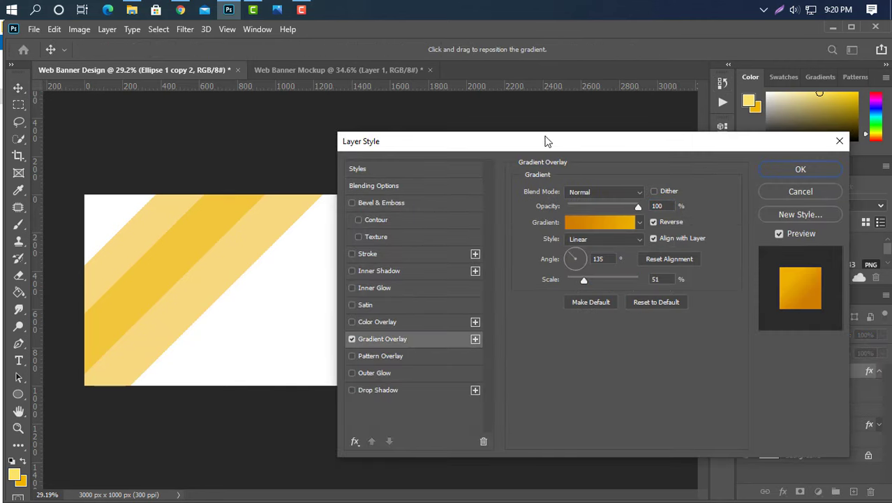
left_click_drag(502, 143, 746, 144)
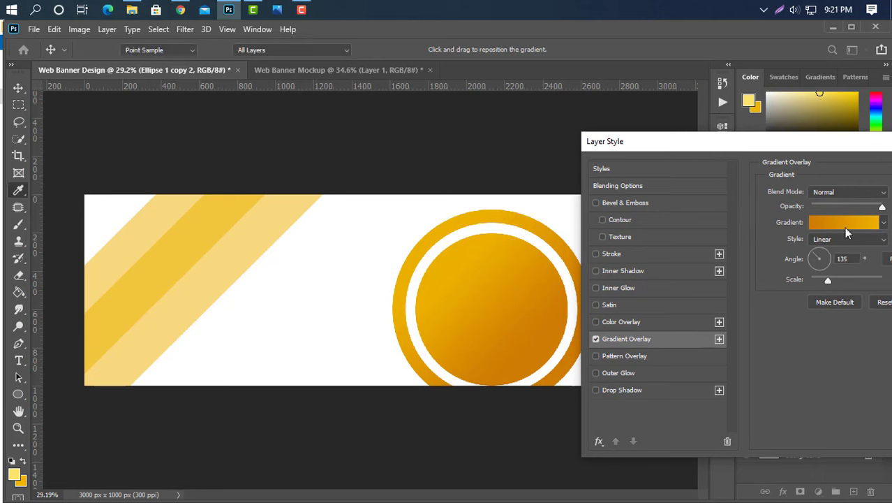
left_click(844, 224)
double_click(167, 407)
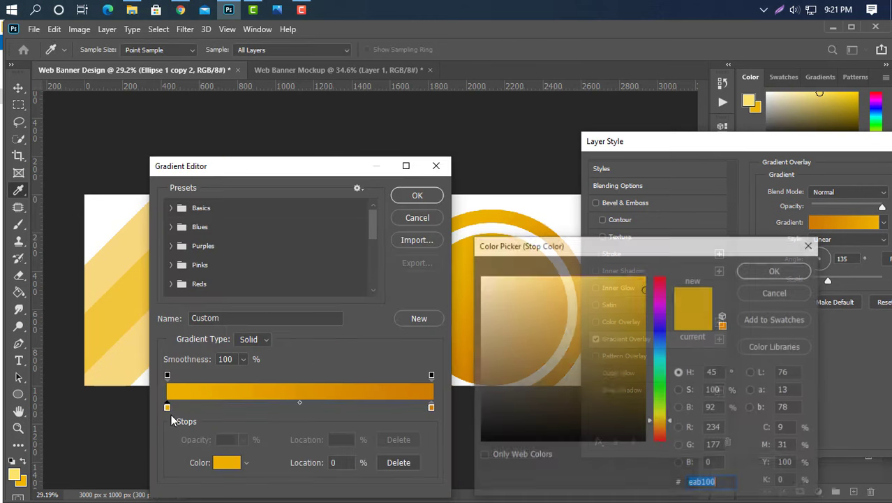
left_click(14, 472)
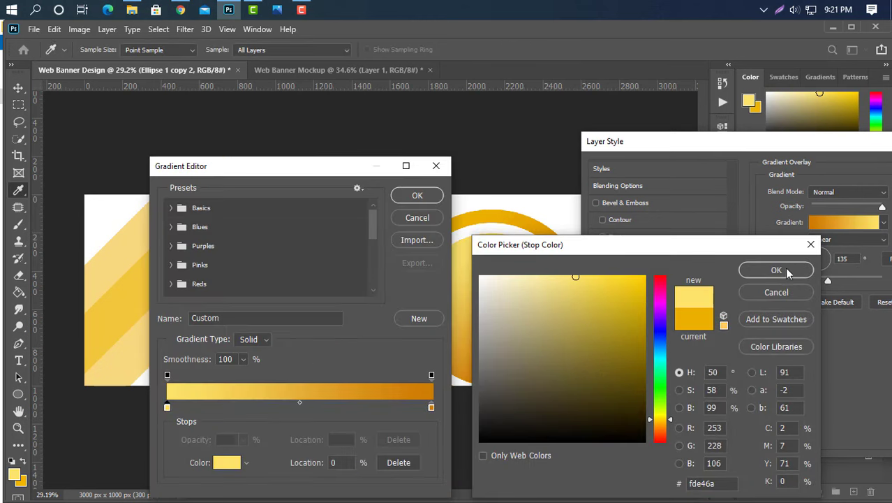
left_click(776, 271)
left_click(227, 463)
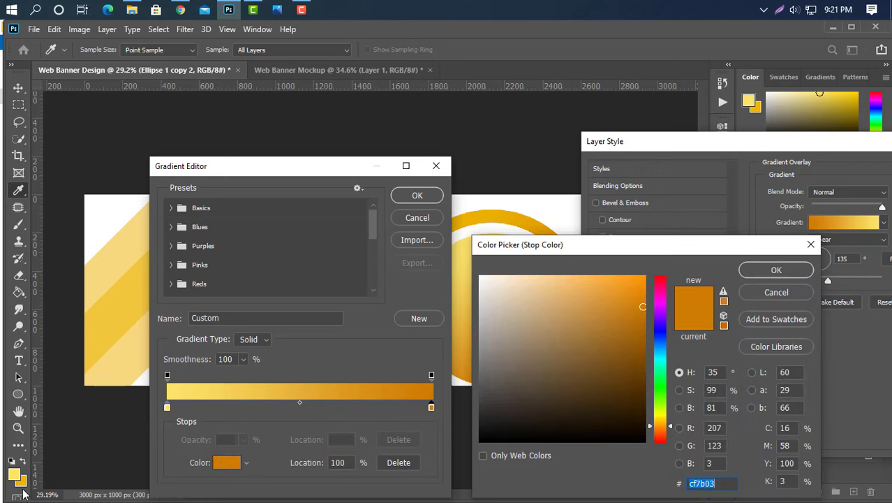
left_click(530, 222)
left_click(775, 270)
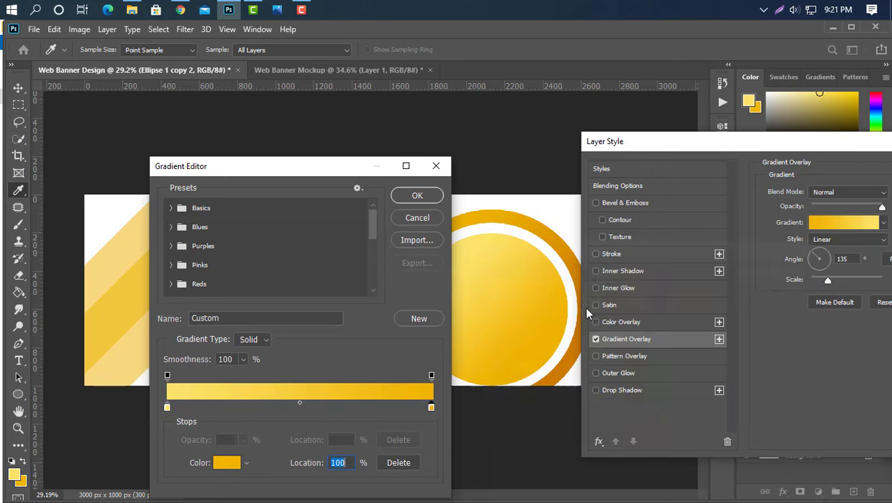
left_click(417, 196)
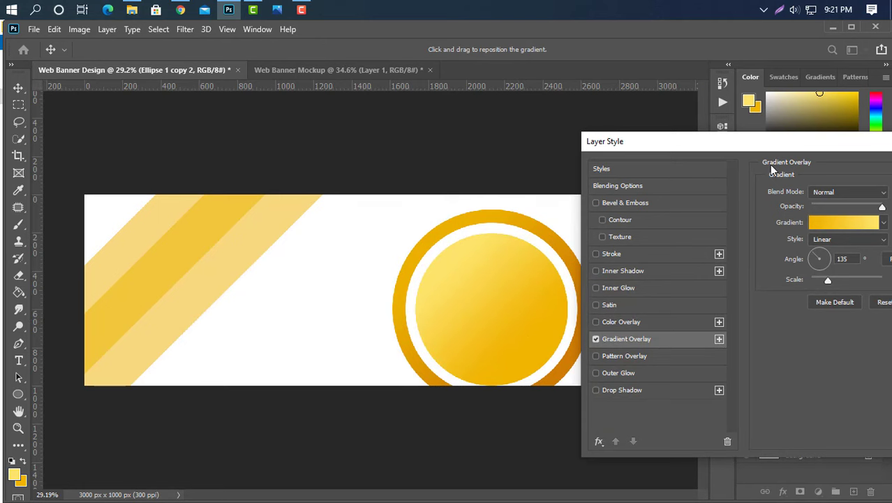
Step: Apply the inner circle's gradient and draw a rectangle over the circle's lower half on a new layer
left_click(722, 237)
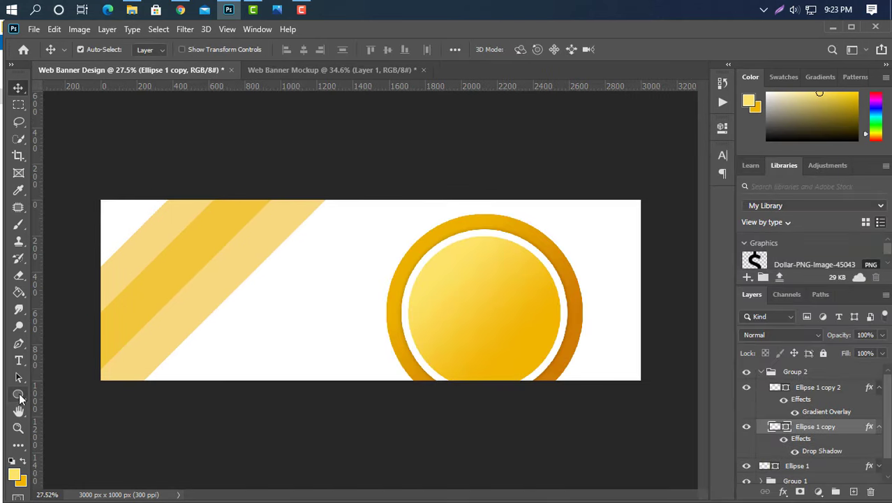
right_click(19, 396)
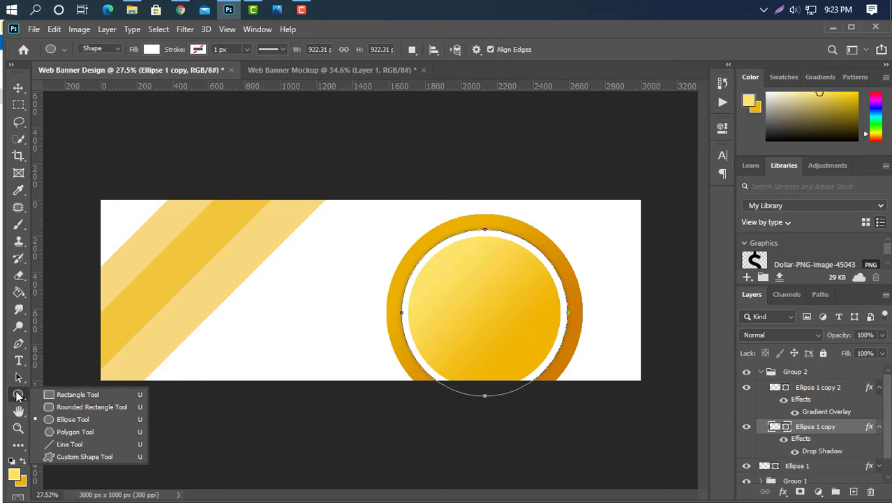
left_click(98, 392)
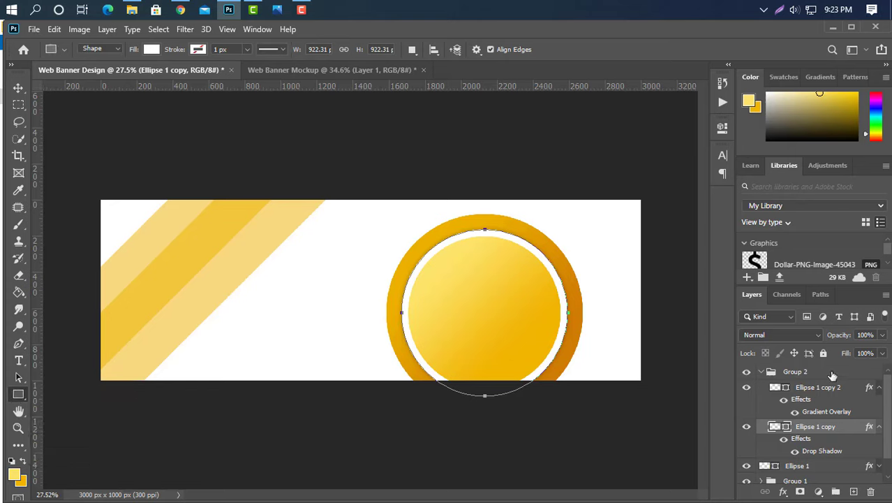
left_click(832, 375)
left_click(853, 491)
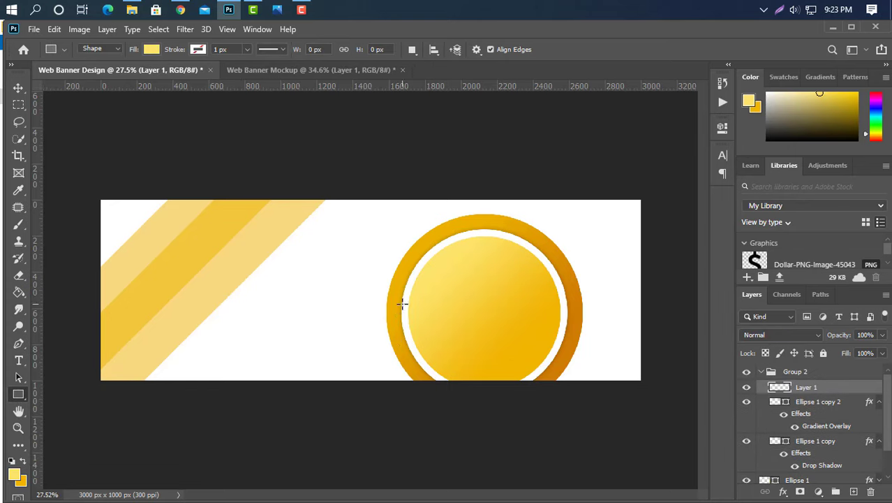
left_click_drag(401, 305, 567, 488)
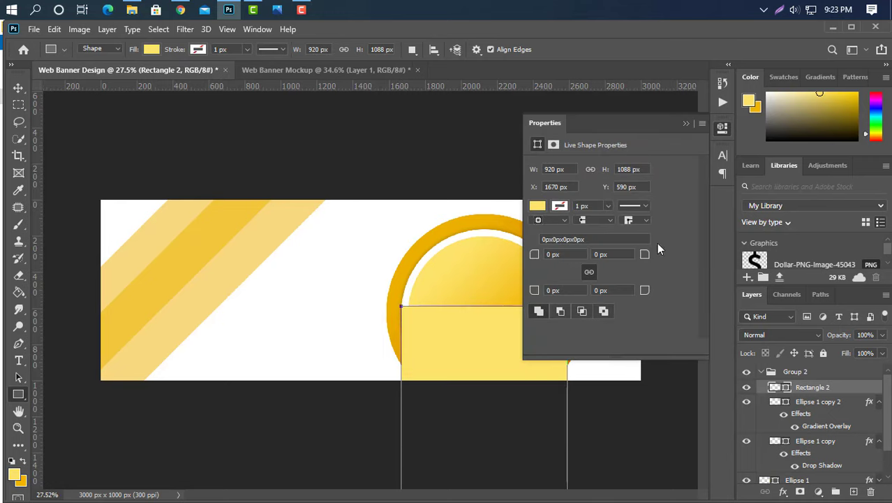
left_click(685, 124)
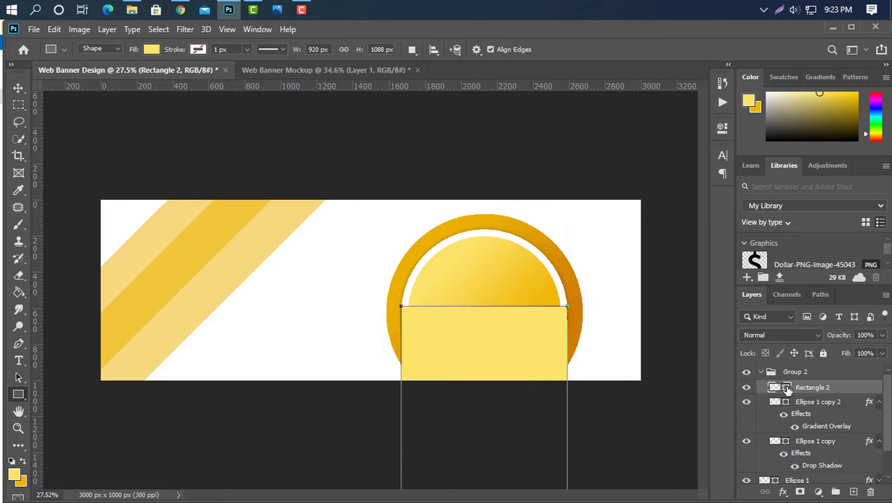
Step: Colour the new rectangle dark navy #01104f
double_click(786, 388)
left_click(661, 338)
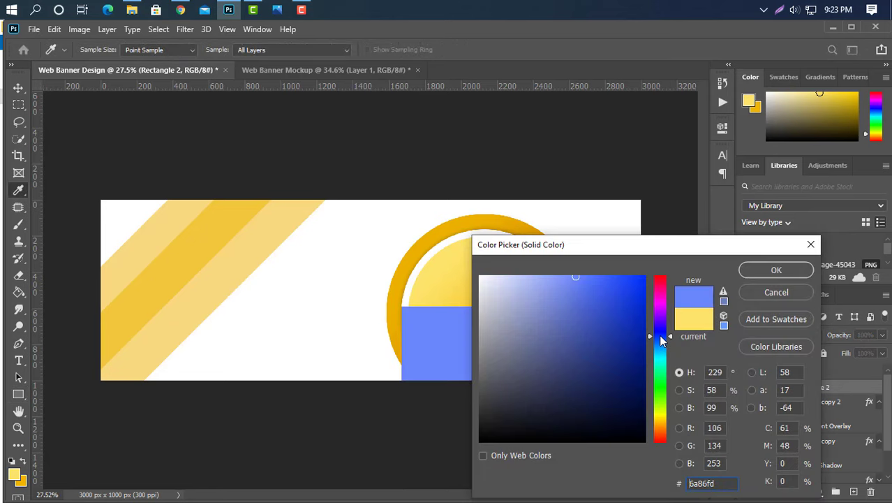
left_click(643, 390)
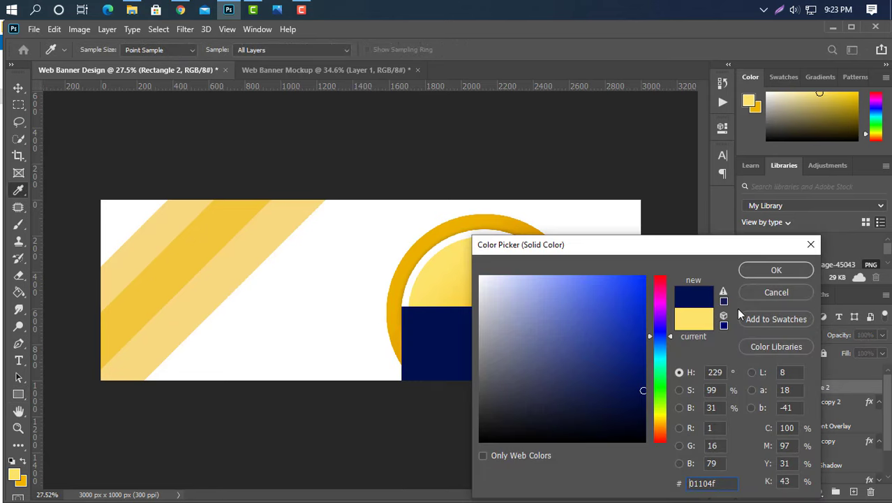
left_click(764, 272)
key("ctrl+t")
Step: Rotate the navy rectangle 45° and move it into the top-right corner
mouse_move(600, 268)
left_mouse_down()
mouse_move(666, 382)
mouse_move(664, 357)
left_mouse_up()
left_click_drag(523, 408, 540, 283)
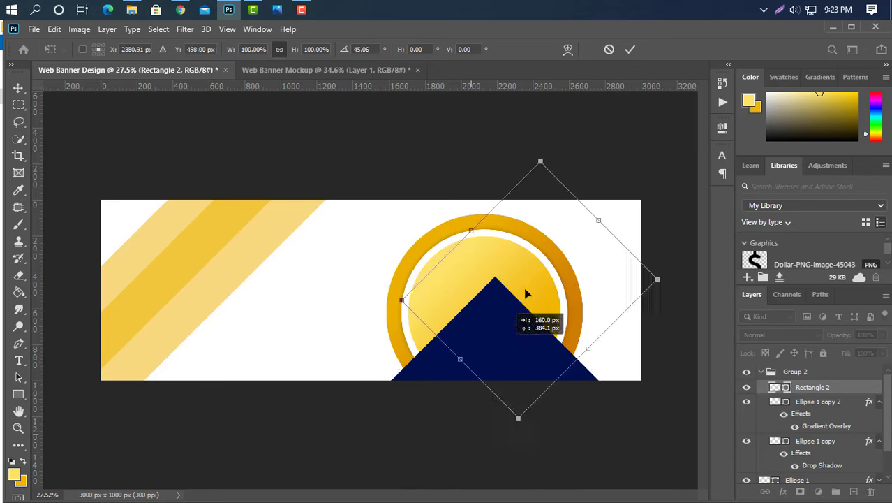
left_click(630, 49)
left_click(409, 213)
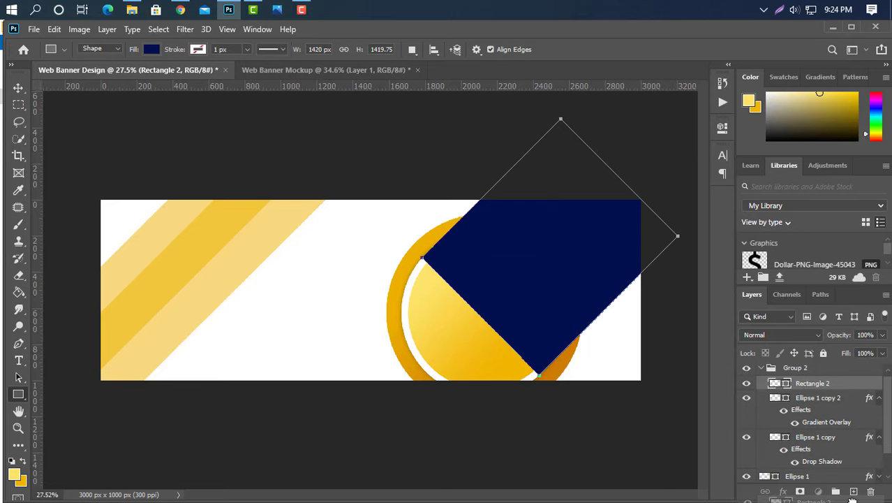
Step: Move the navy shape behind the gold circles, then drag the white logo PNG into the banner
mouse_move(851, 413)
left_mouse_down()
mouse_move(814, 482)
mouse_move(818, 456)
left_mouse_up()
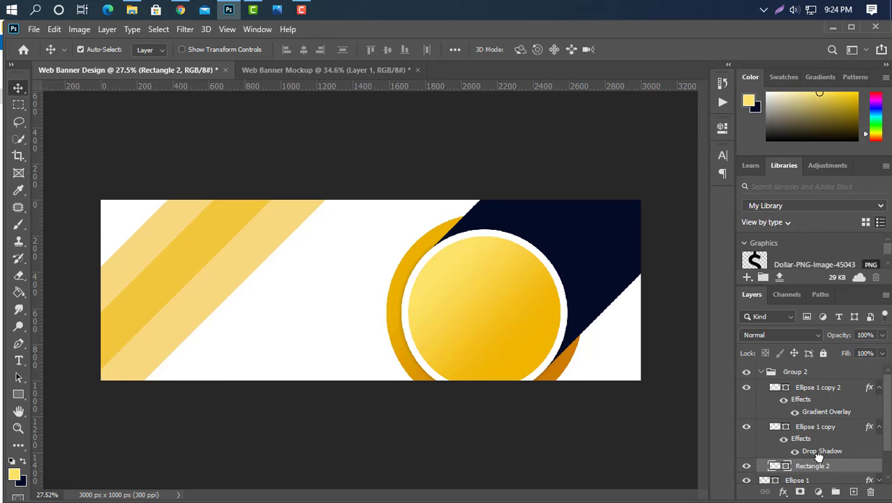
left_click(228, 9)
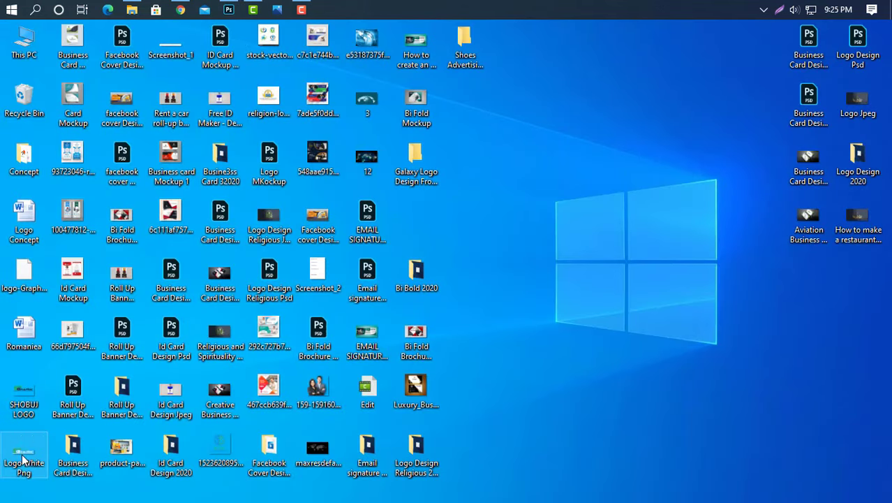
mouse_move(20, 452)
left_mouse_down()
mouse_move(238, 12)
mouse_move(456, 250)
left_mouse_up()
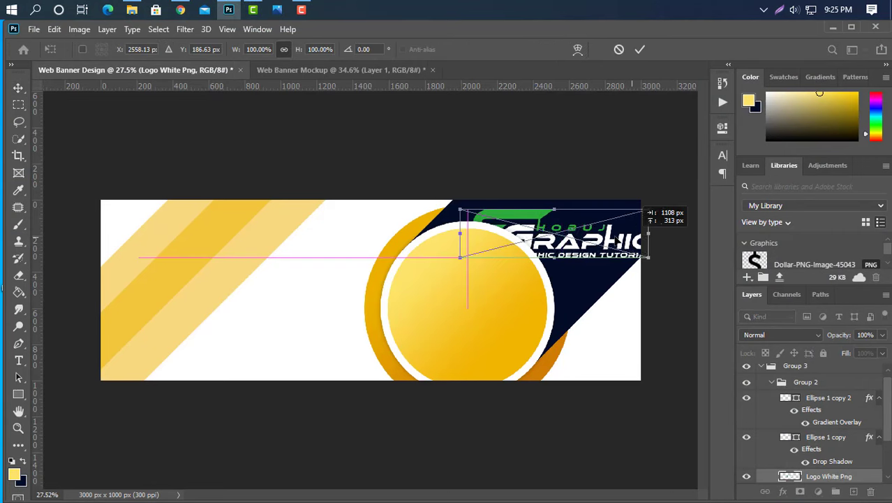
Step: Position the 50%-scaled Logo White PNG in the navy top-right corner and commit it
mouse_move(468, 291)
left_mouse_down()
mouse_move(483, 249)
mouse_move(536, 228)
left_mouse_up()
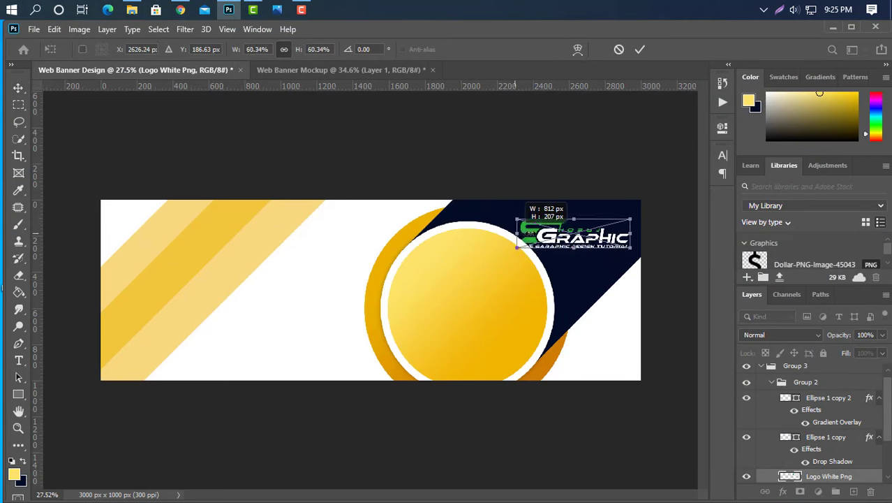
left_click(637, 53)
scroll(66, 299, "up", 1)
scroll(66, 298, "up", 2)
Step: Add a yellow 'WEB BANNER' text line at the upper left and scale it up to about 395%
scroll(62, 300, "up", 2)
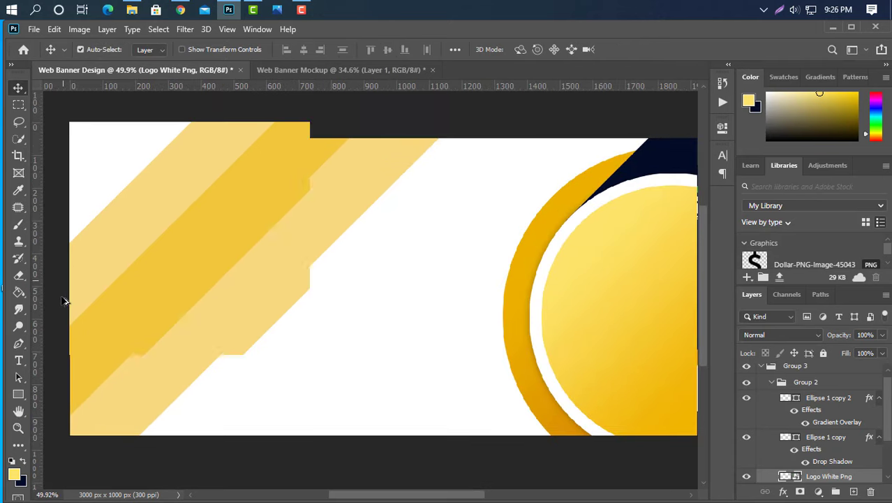
left_click(19, 362)
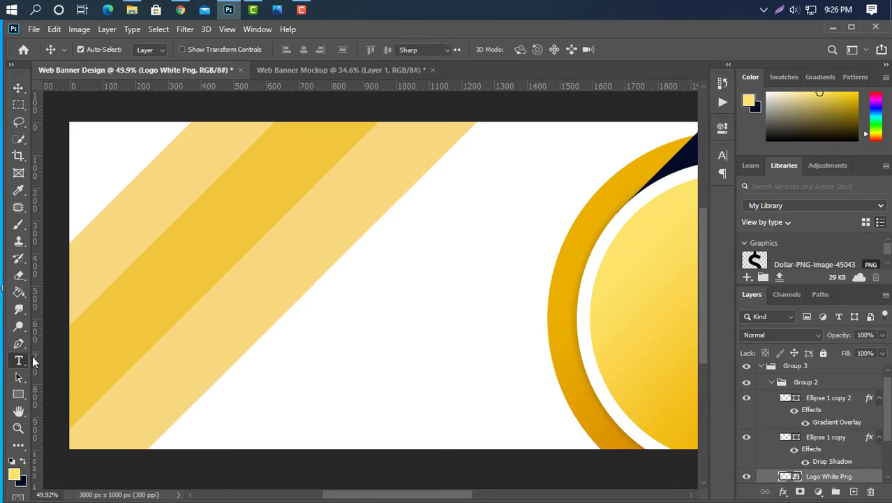
left_click(122, 209)
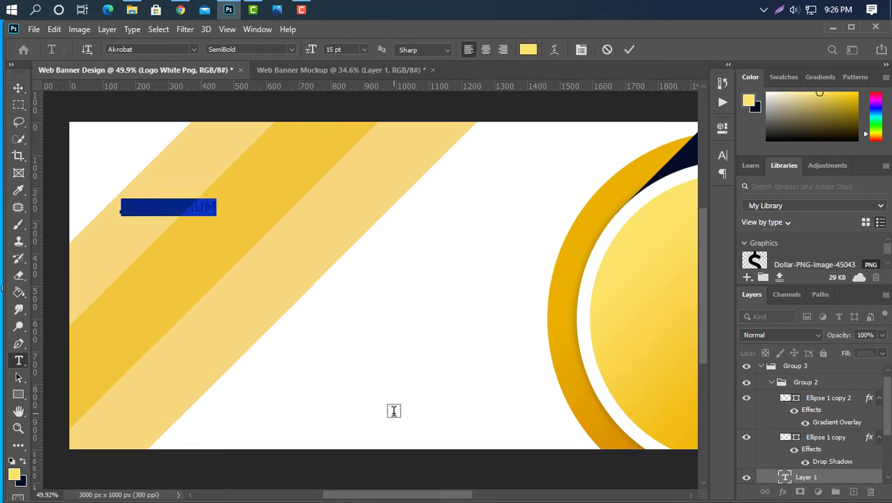
left_click(628, 49)
key("ctrl+t")
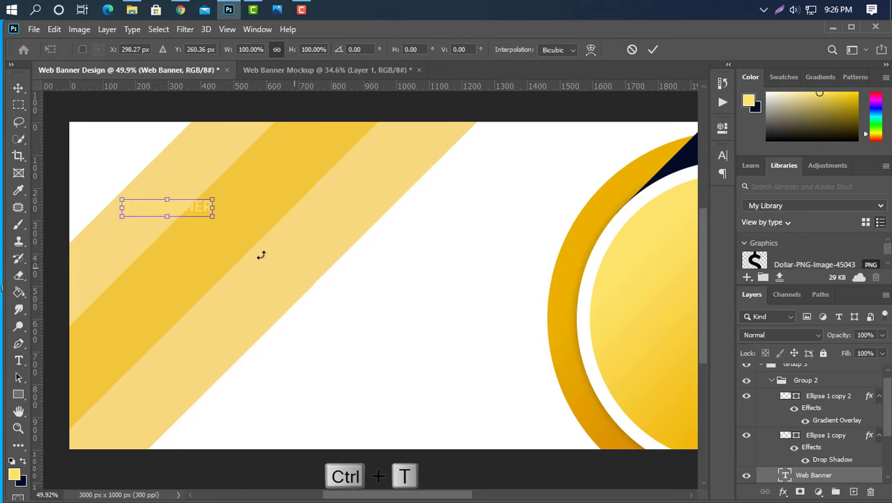
left_click_drag(213, 208, 453, 216)
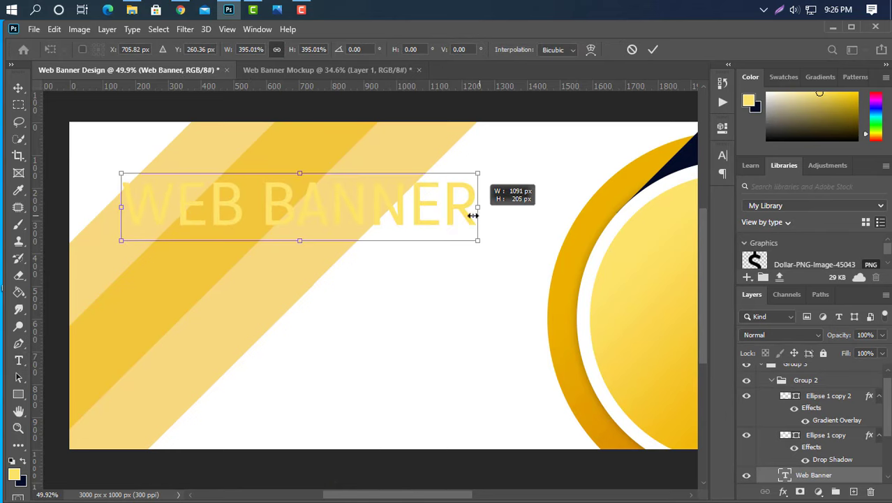
Step: Color the WEB BANNER title #030d28 navy and set it in Akrobat Black weight
left_click(653, 50)
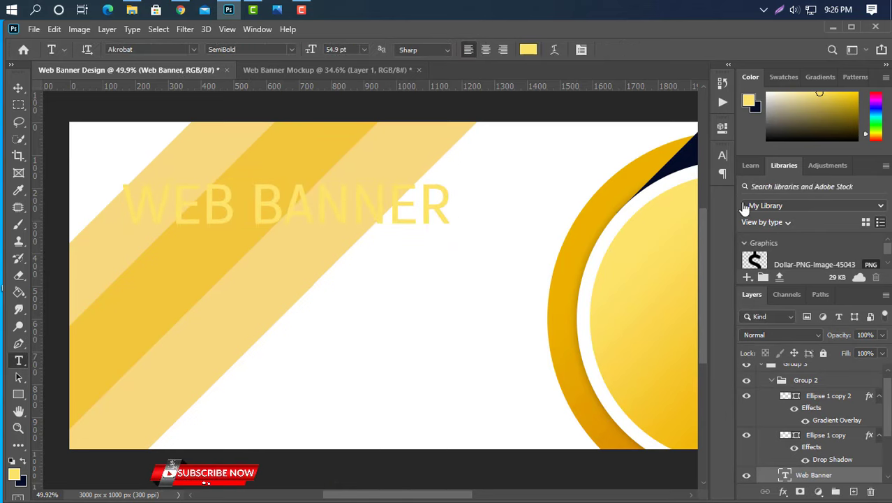
left_click(721, 156)
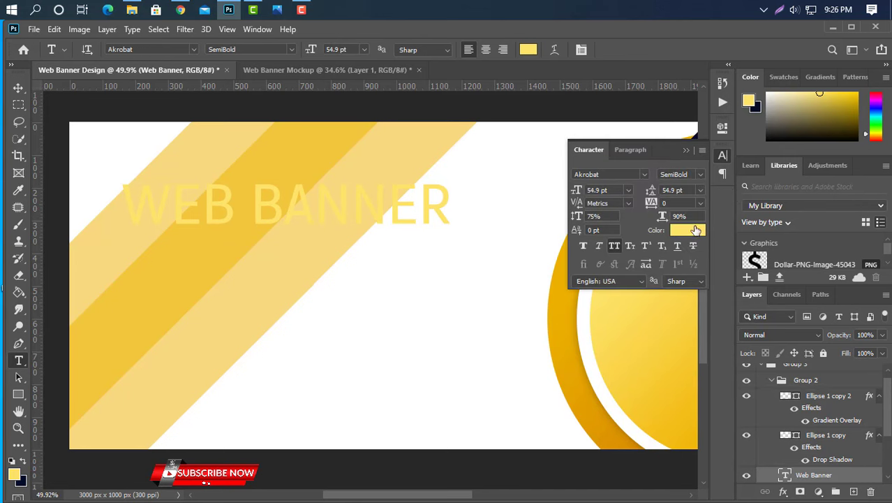
left_click(696, 230)
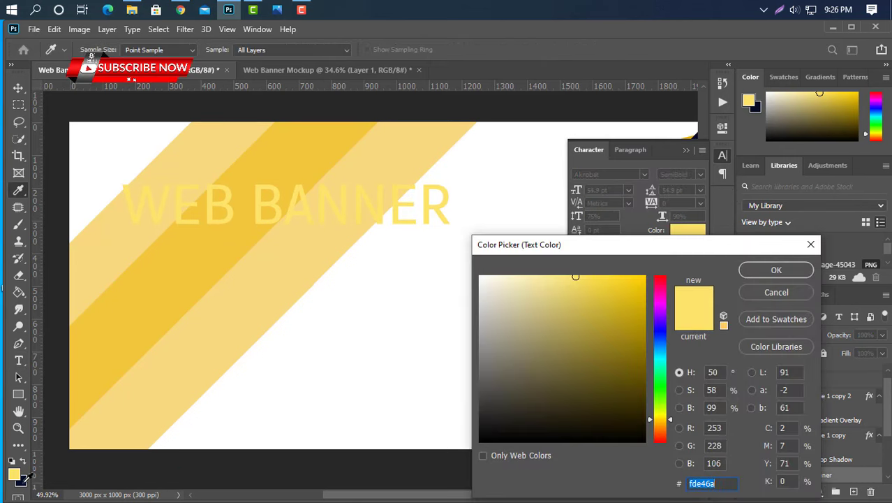
type("030d28")
left_click(776, 270)
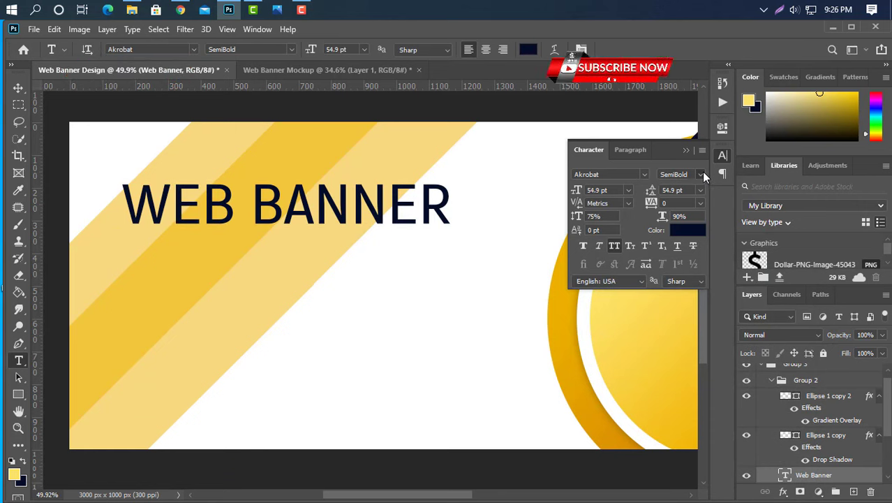
left_click(700, 174)
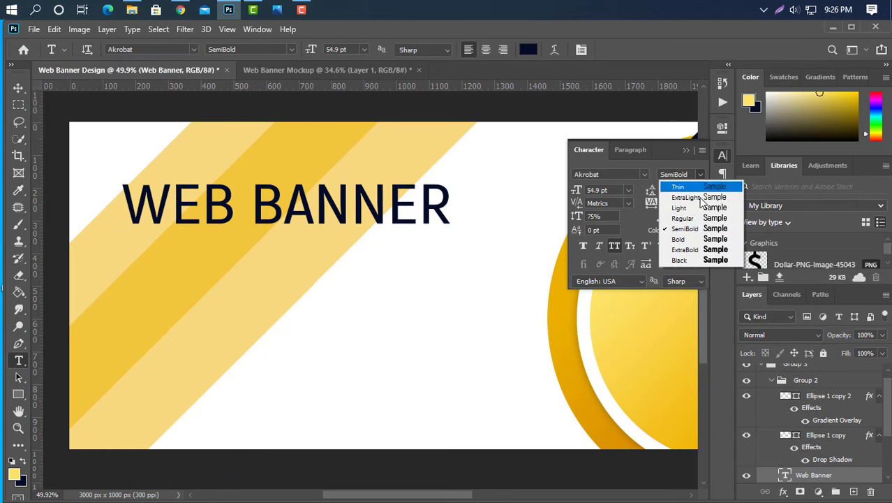
left_click(695, 259)
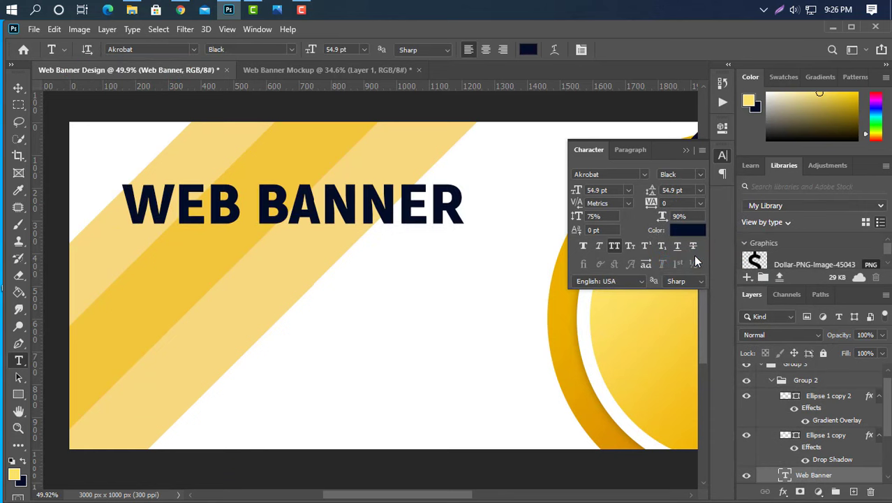
left_click(688, 152)
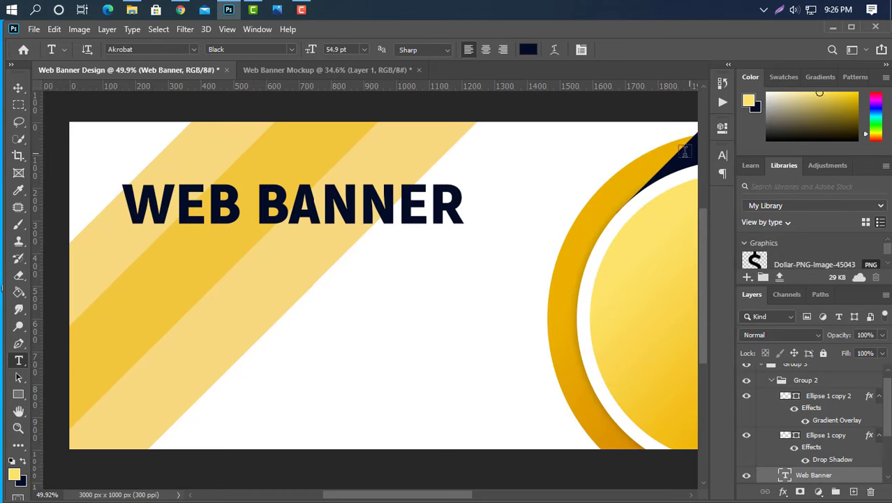
Step: Add the word DESIGN beneath WEB BANNER and scale it to fit under the title
left_click(175, 273)
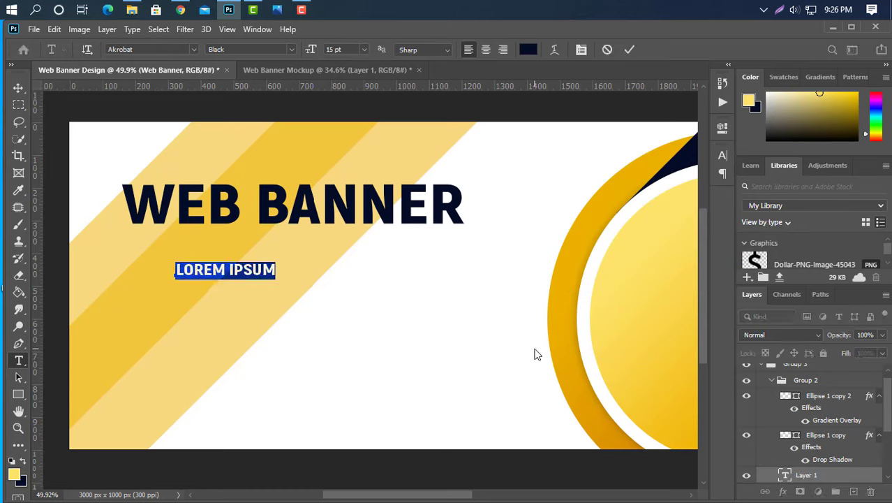
type("DESIGN")
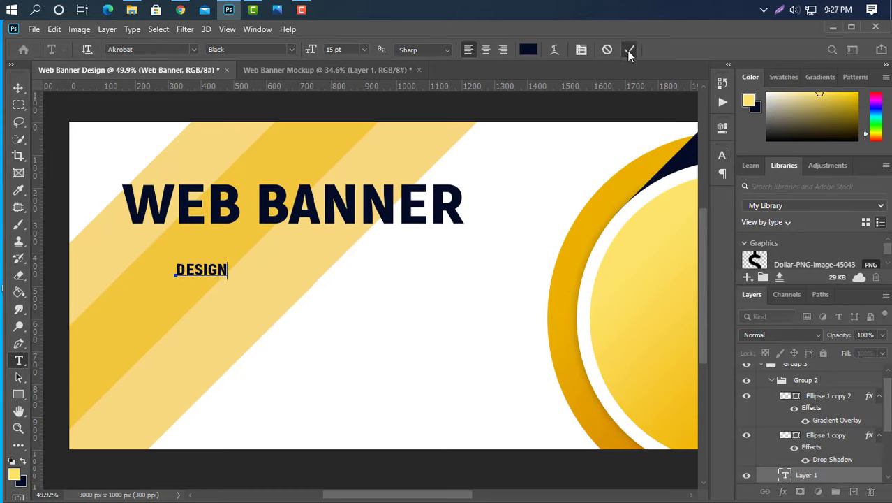
left_click(628, 50)
key("ctrl+t")
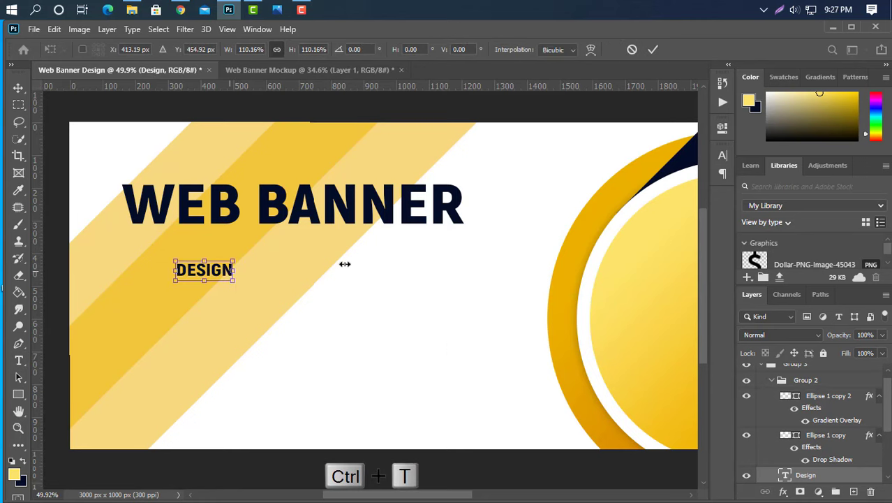
left_click_drag(344, 264, 370, 261)
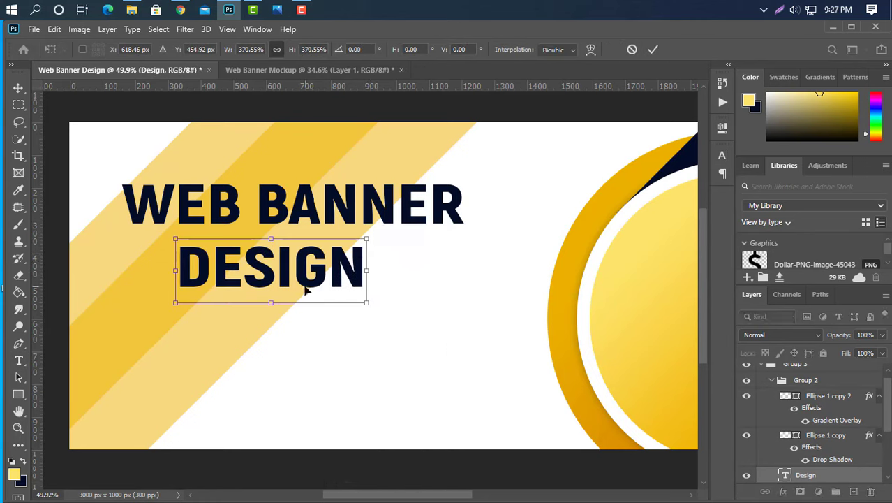
left_click_drag(302, 289, 315, 277)
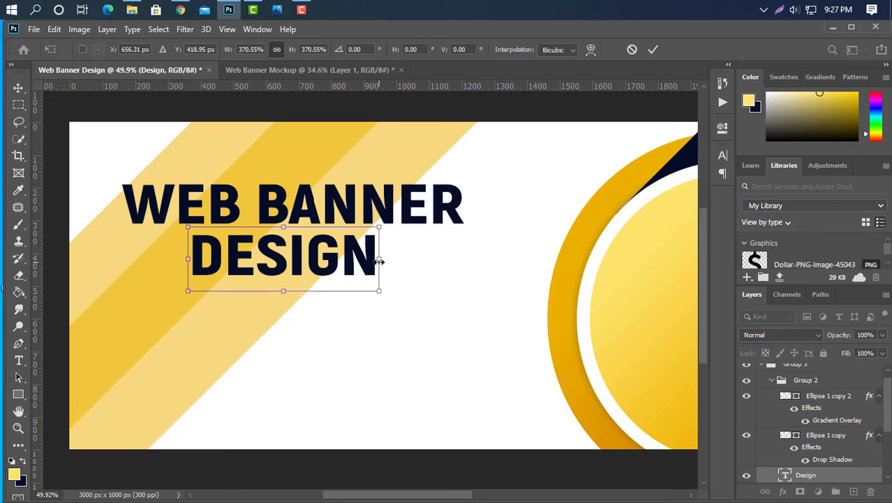
left_click_drag(378, 262, 360, 256)
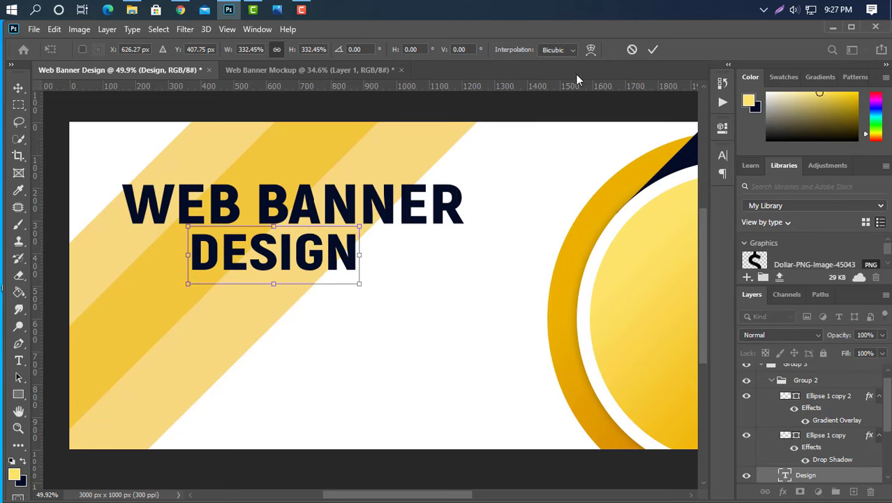
left_click(653, 49)
scroll(444, 327, "right", 2)
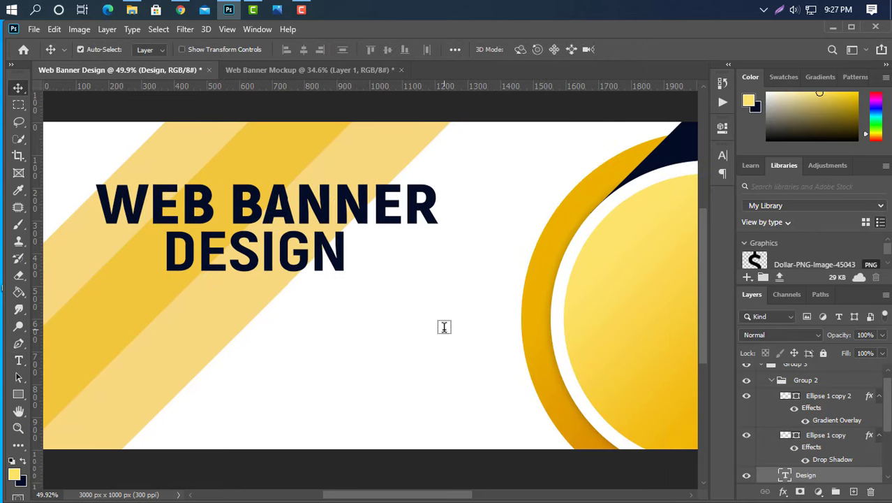
Step: Type the 'Free Graphics Design Tutorial' subtitle below the title with All Caps turned off
left_click(100, 301)
type("FREE")
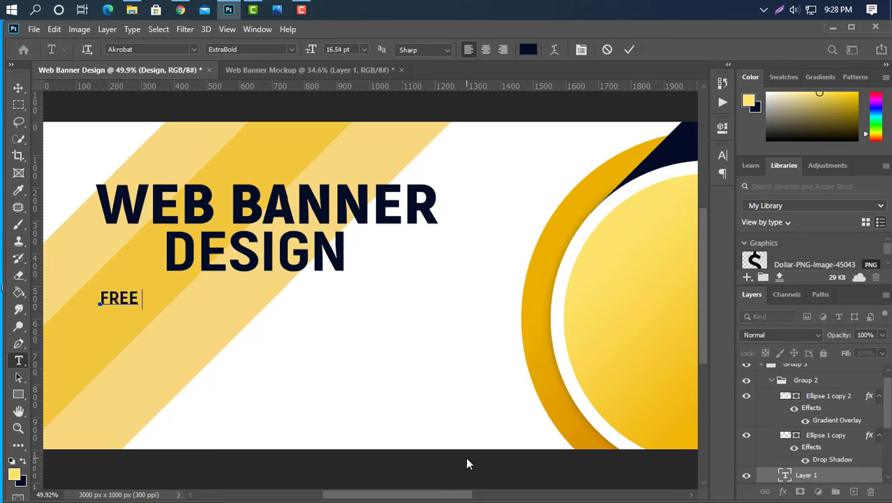
type(" GRAPHICS DESIGN TUTORIAL")
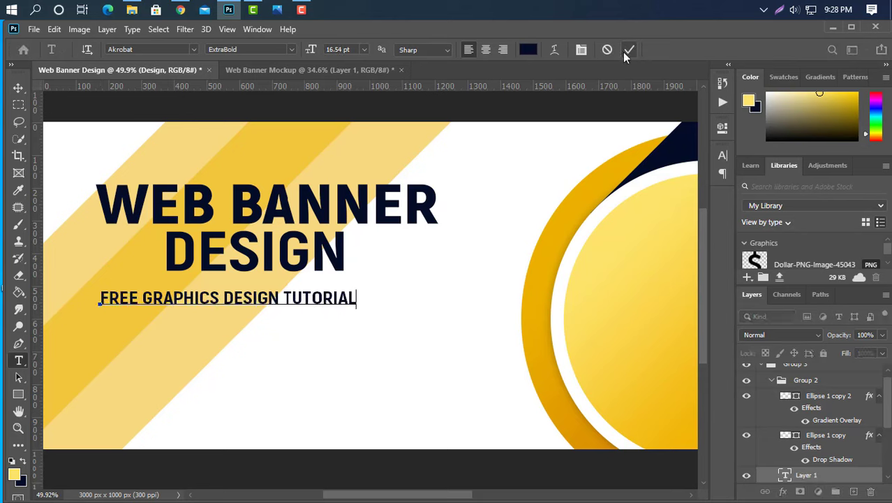
left_click(627, 50)
left_click(723, 155)
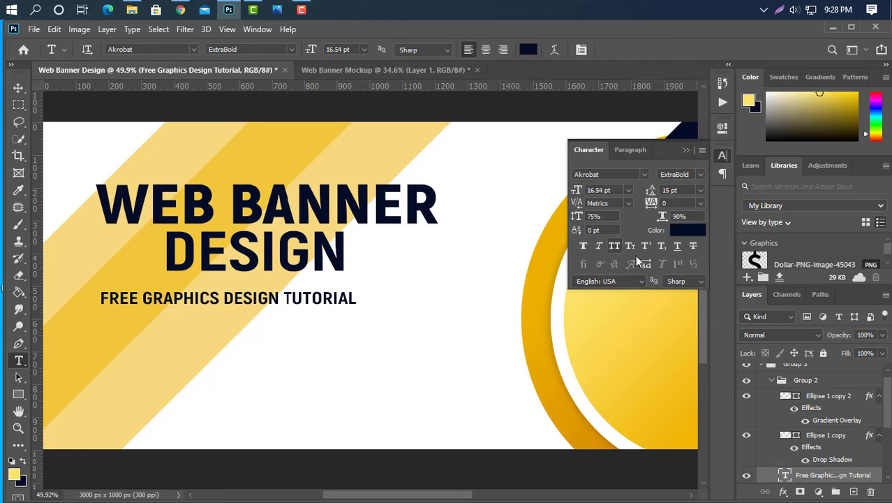
key("ctrl+shift+k")
left_click(686, 152)
Step: Enlarge the subtitle to about 153% and nudge it slightly down
key("ctrl+t")
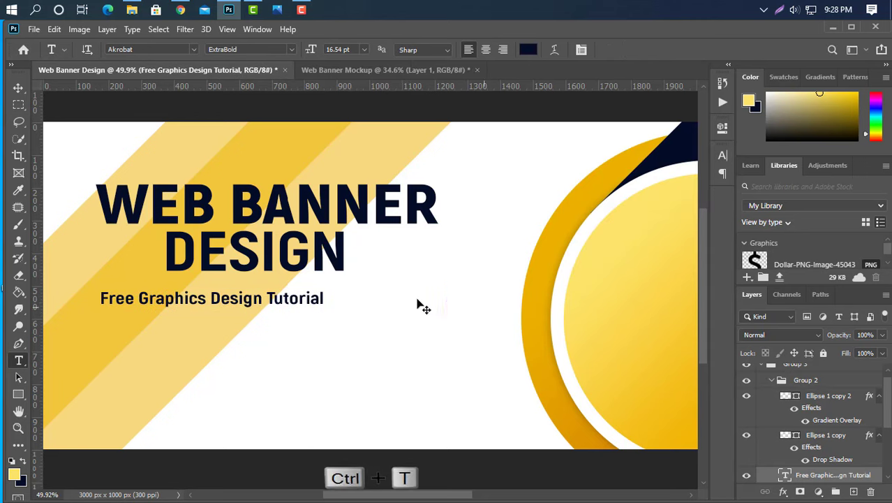
left_click_drag(399, 302, 438, 299)
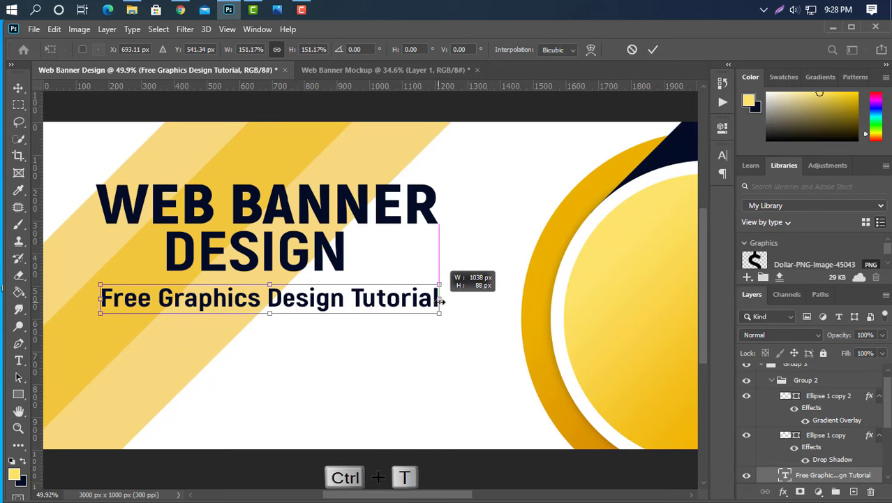
left_click(649, 51)
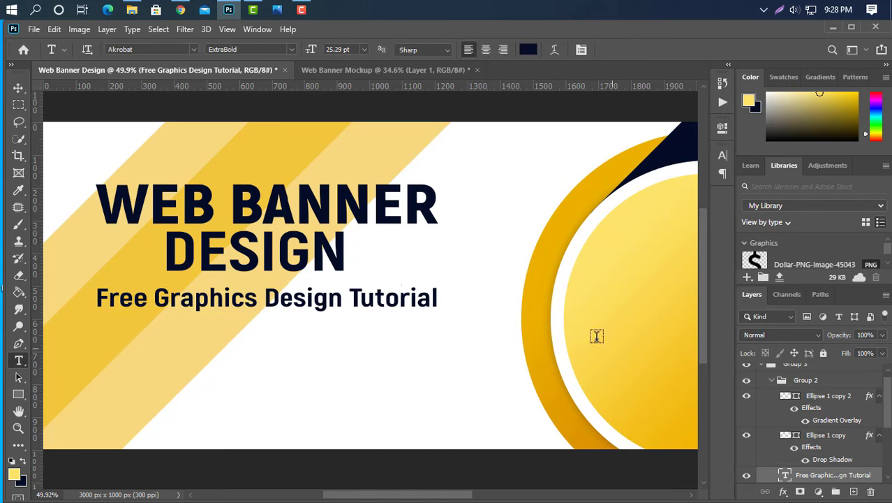
left_click(19, 89)
left_click_drag(435, 296, 434, 303)
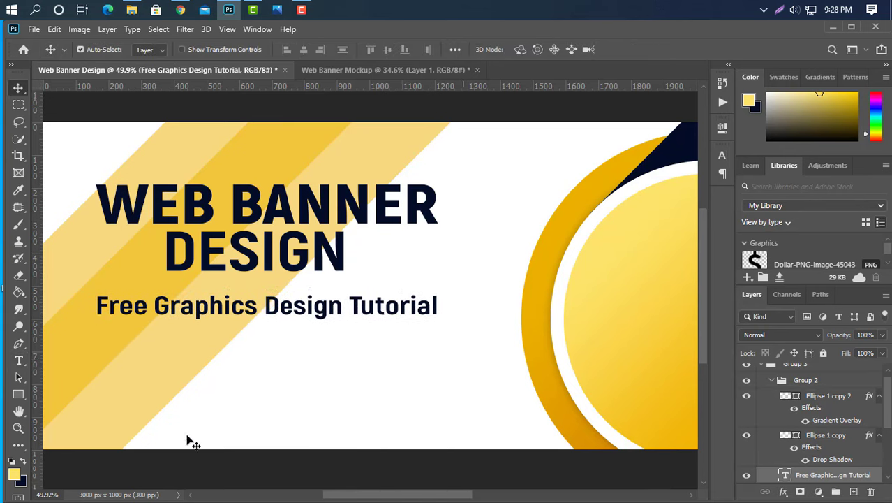
Step: Draw a 470×134 px navy pill with 67 px corner radius under the subtitle
left_click(18, 394)
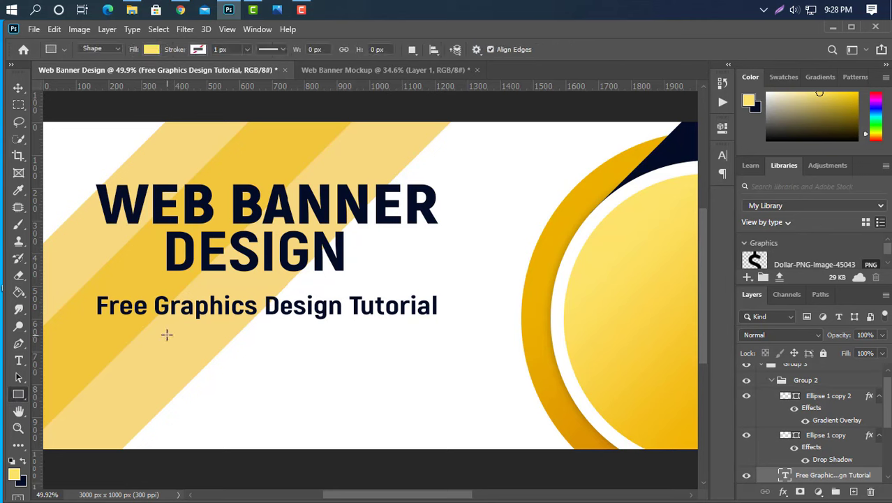
left_click_drag(166, 335, 321, 377)
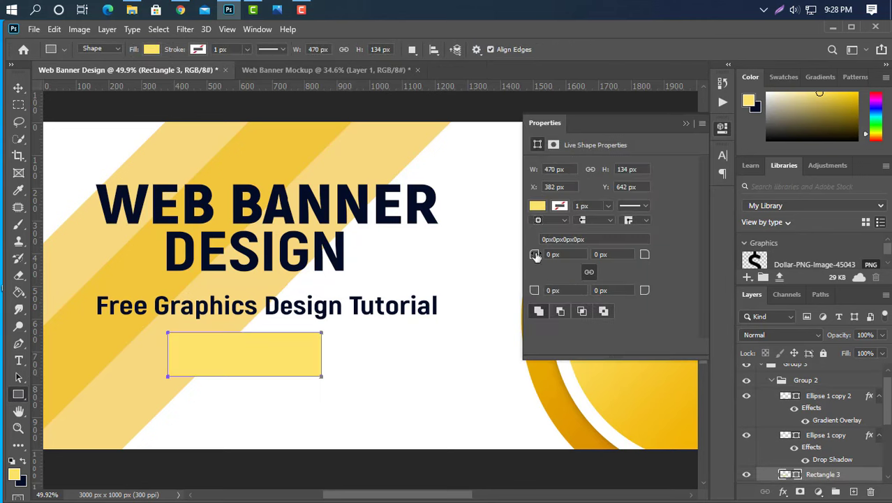
left_click_drag(557, 256, 665, 205)
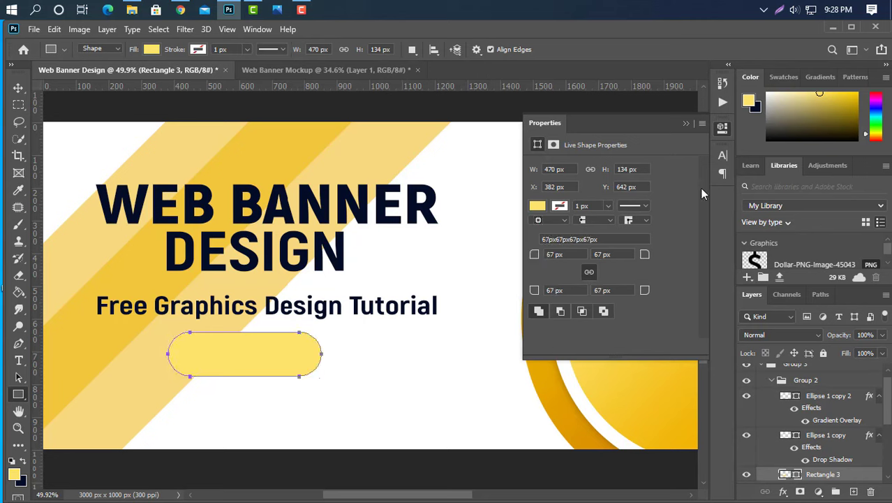
left_click(685, 125)
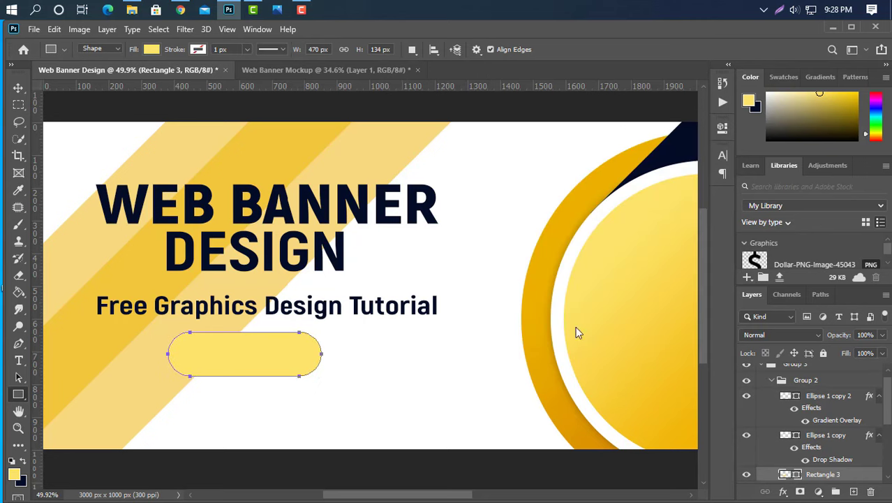
double_click(785, 474)
left_click(388, 207)
left_click(776, 270)
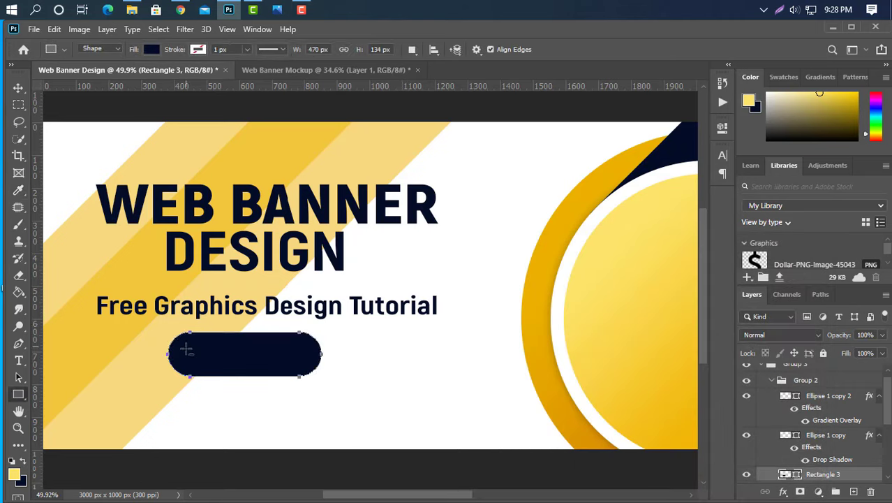
scroll(183, 353, "up", 5)
Step: Add a 'Shop now' label inside the pill and color it white (#ffffff)
left_click(19, 362)
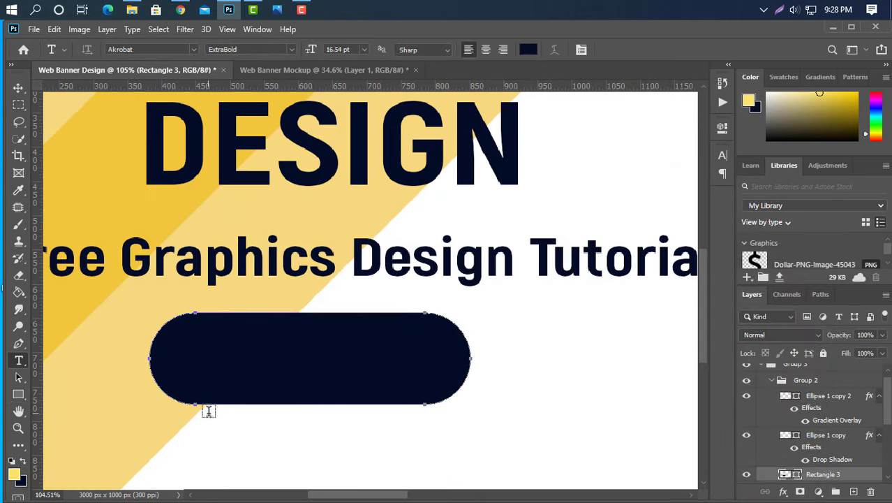
left_click(853, 491)
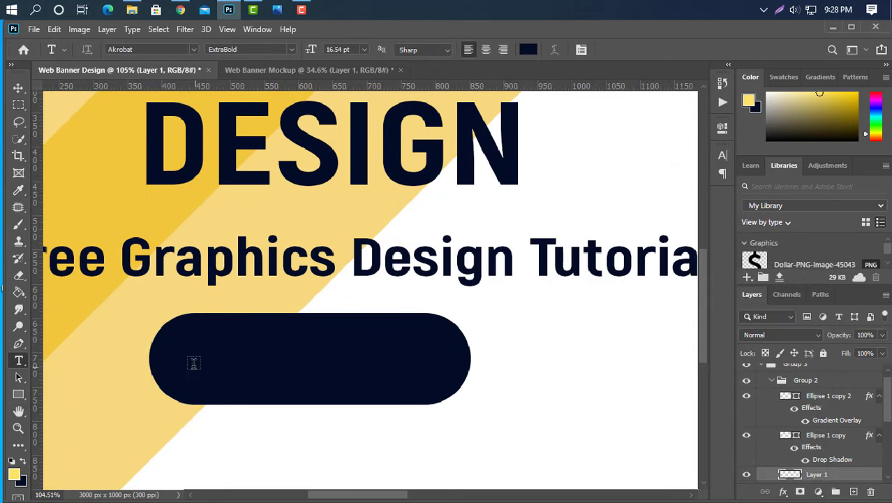
left_click(272, 369)
key("BackSpace")
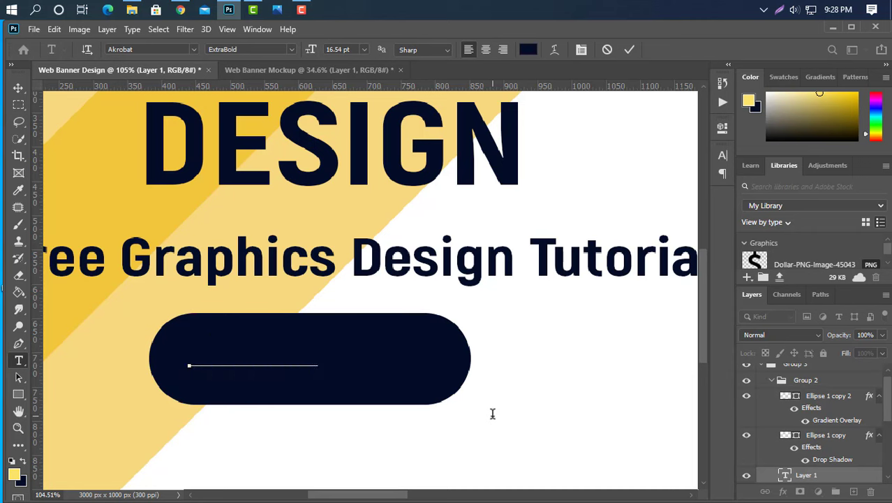
left_click(629, 50)
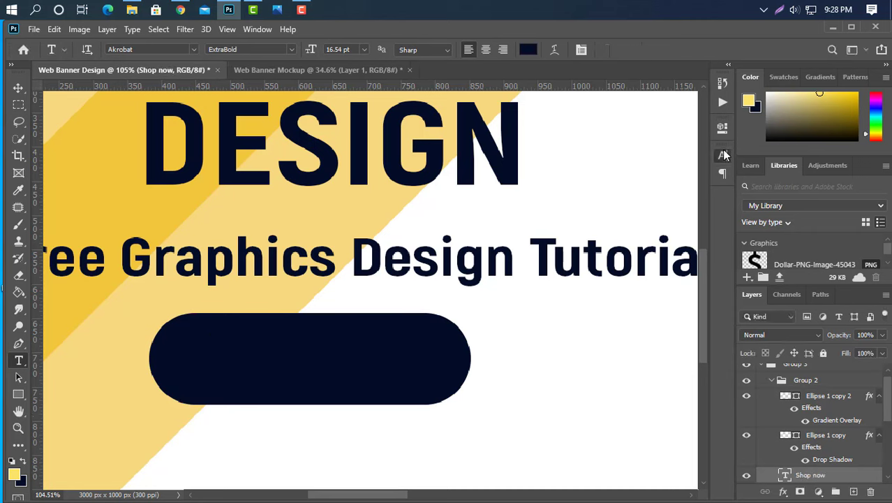
left_click(723, 155)
left_click(687, 230)
type("ffffff")
left_click(777, 270)
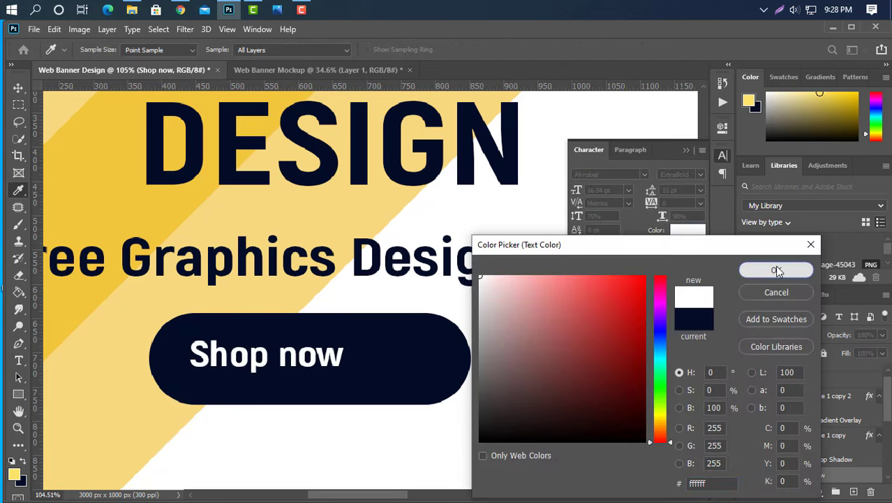
Step: Set the button label to All Caps in the Black font weight
left_click(618, 247)
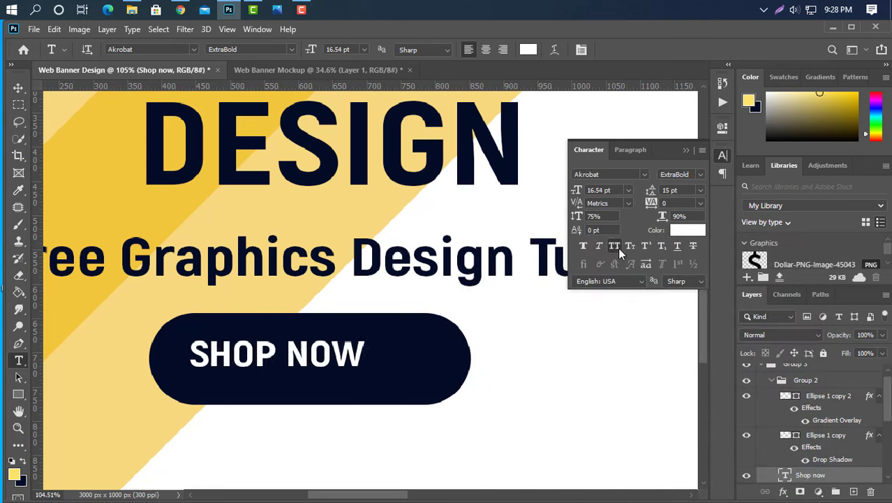
left_click(700, 174)
left_click(689, 261)
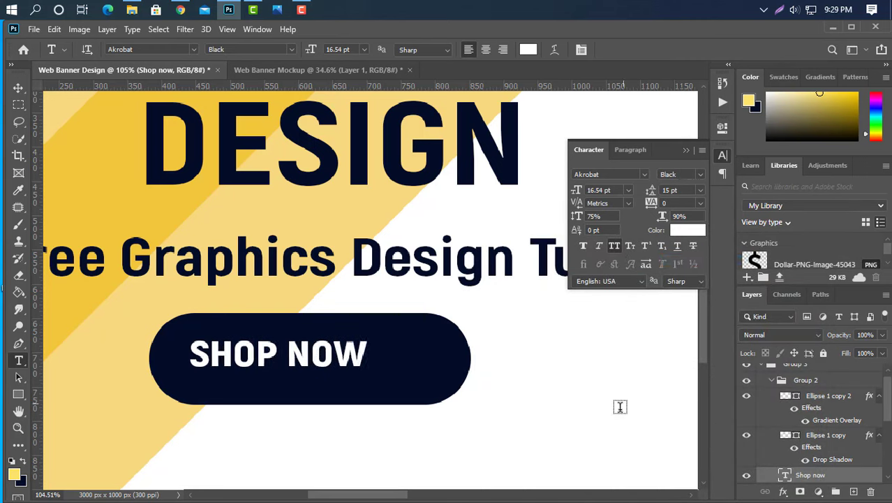
left_click(681, 160)
Step: Scale the SHOP NOW label wider and taller and centre it in the pill
key("ctrl+t")
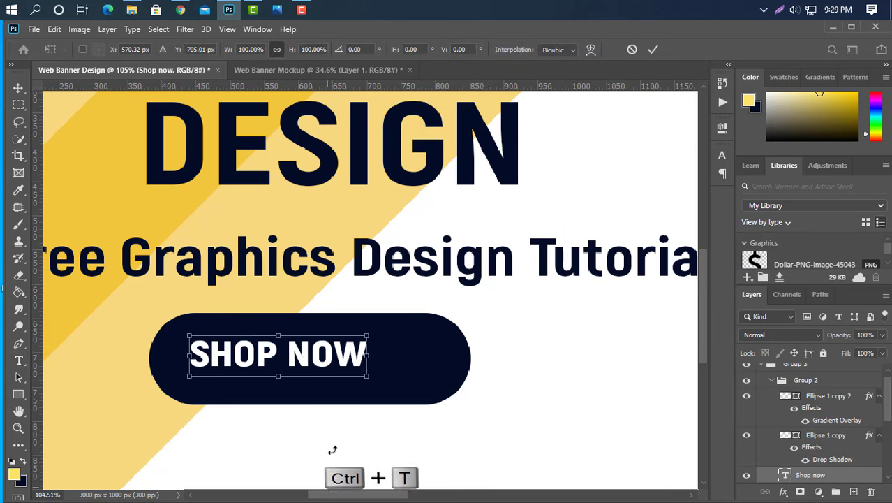
left_click_drag(370, 358, 434, 363)
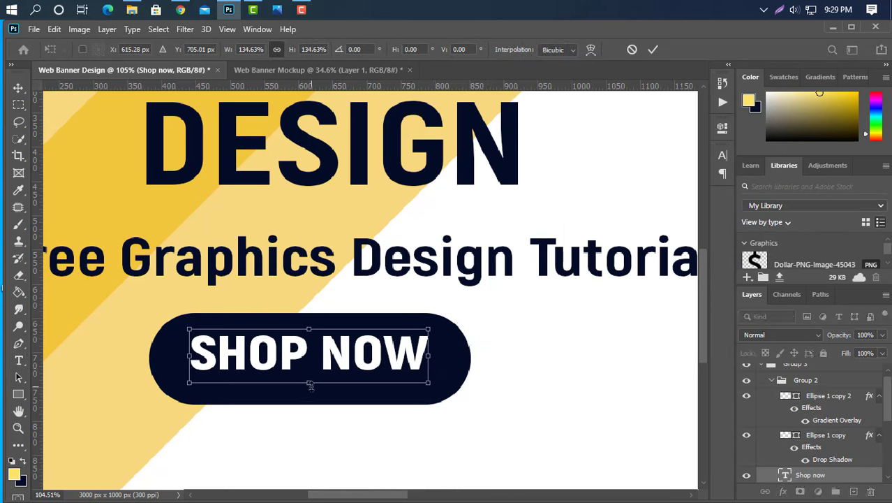
left_click_drag(309, 384, 309, 390)
left_click_drag(356, 357, 358, 358)
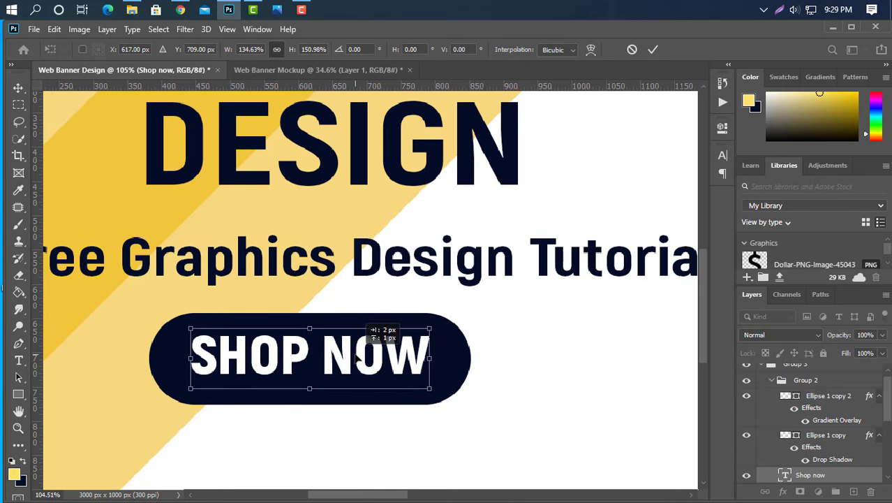
key("Return")
scroll(263, 387, "down", 5)
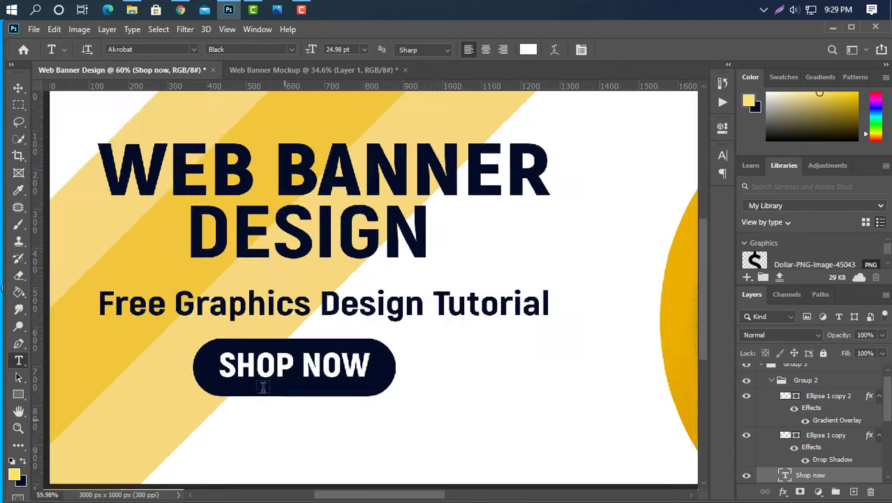
scroll(263, 388, "down", 5)
scroll(269, 388, "up", 2)
scroll(293, 384, "up", 2)
Step: Recolor the SHOP NOW label gold #eab100
key("v")
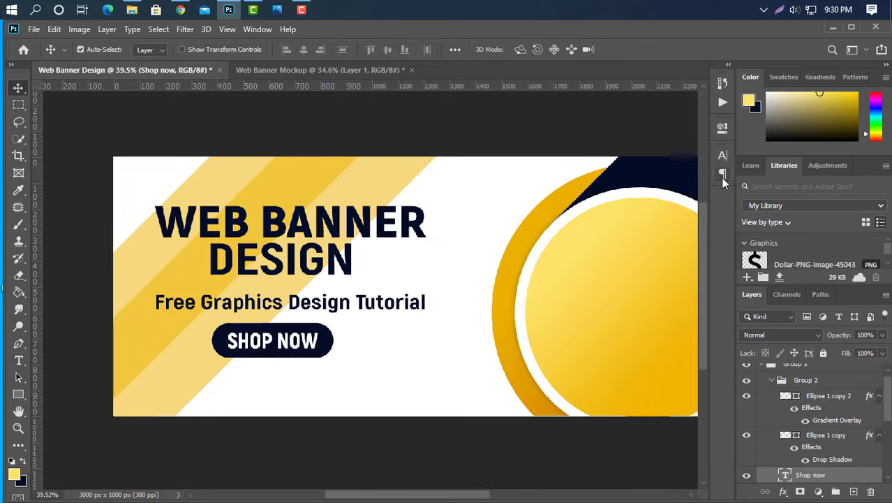
left_click(723, 155)
left_click(688, 230)
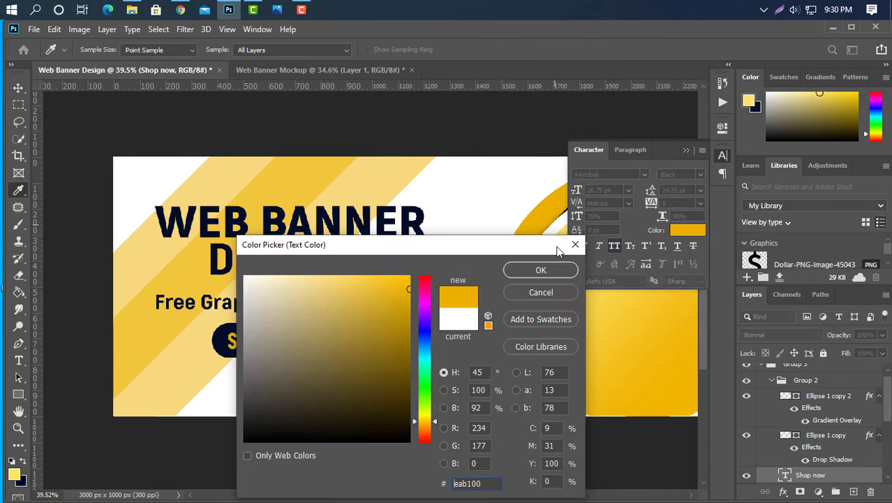
left_click(548, 269)
left_click(684, 150)
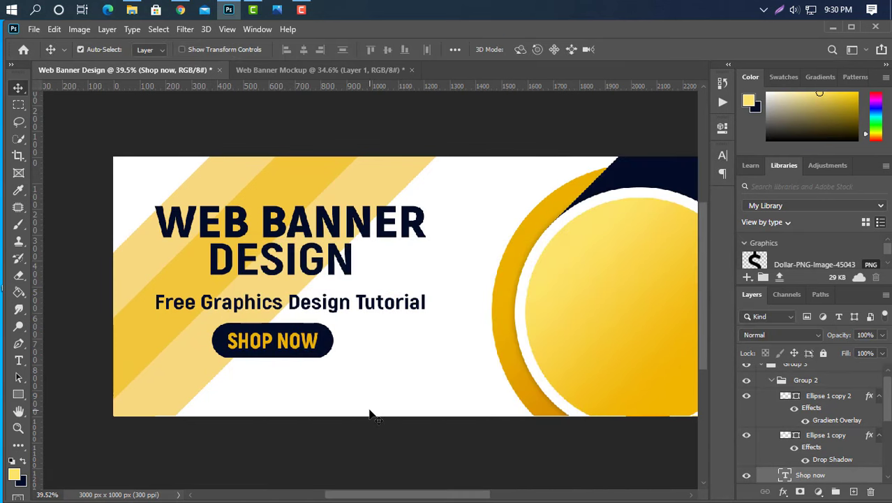
scroll(370, 416, "up", 1)
Step: Type the website address line beneath the SHOP NOW button
left_click(19, 360)
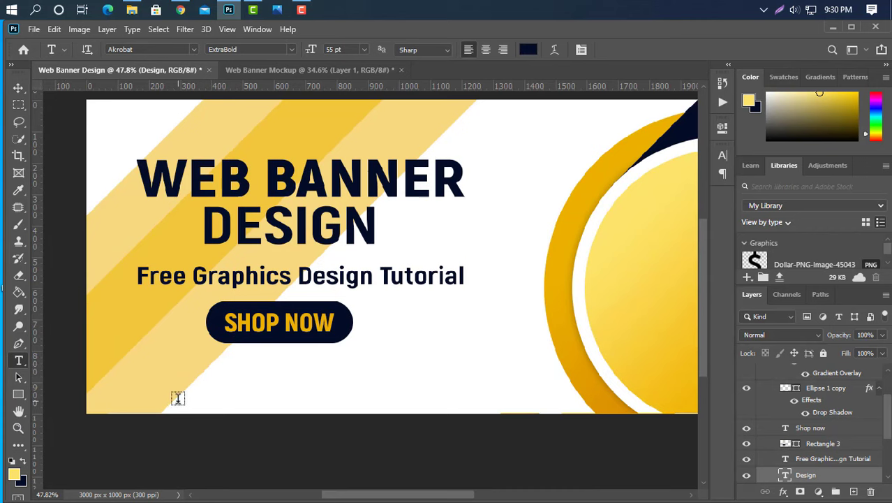
left_click(188, 386)
type("www")
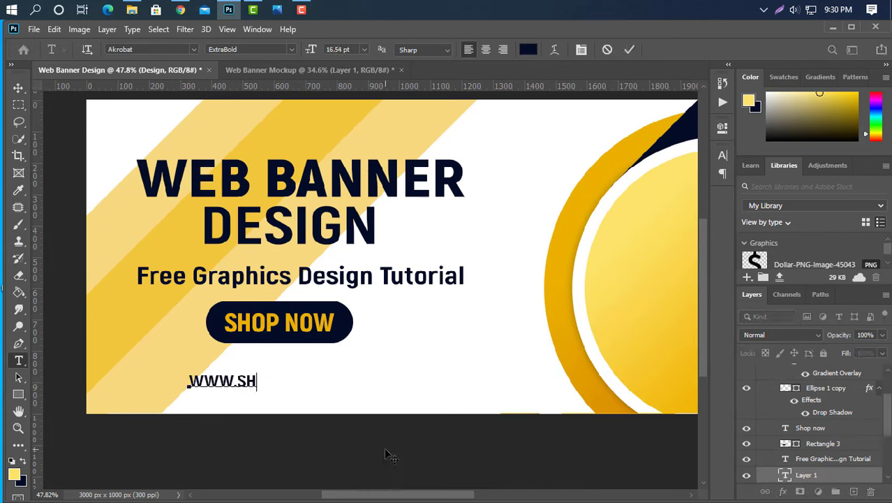
type("obujgra")
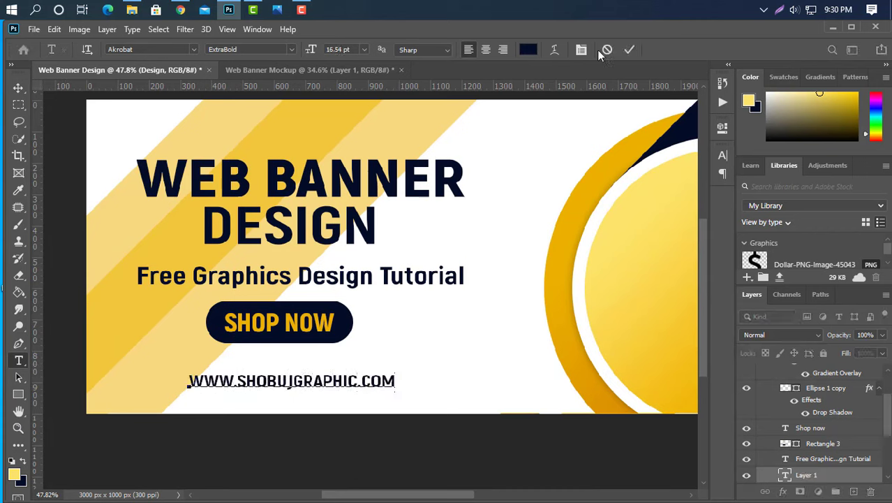
left_click(630, 50)
Step: Set the address to lowercase Akrobat Bold and nudge it slightly upward
left_click(723, 156)
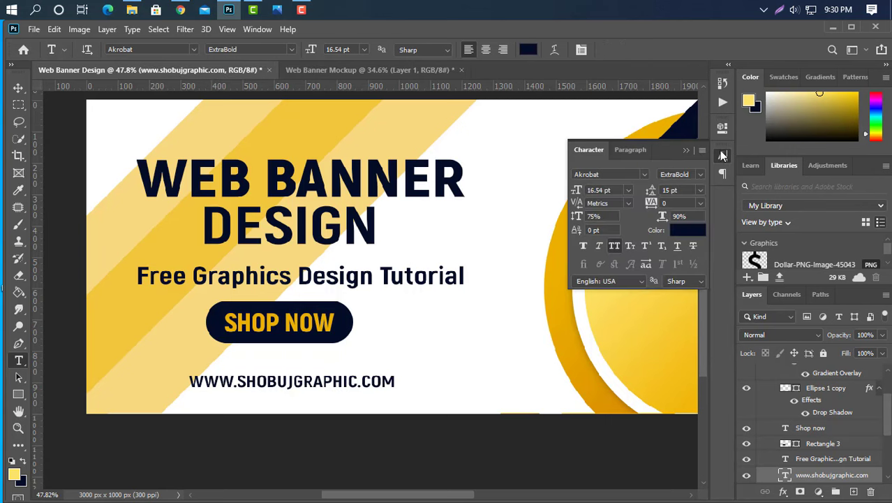
left_click(612, 248)
left_click(700, 174)
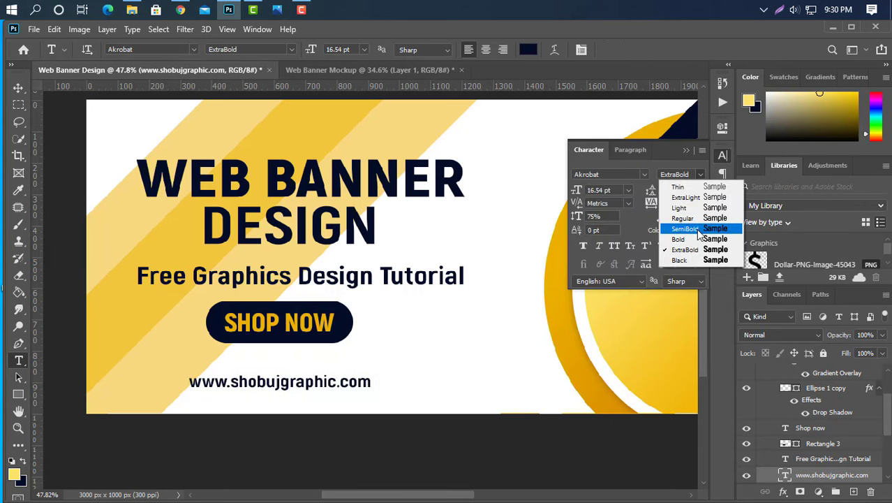
left_click(698, 239)
left_click(674, 178)
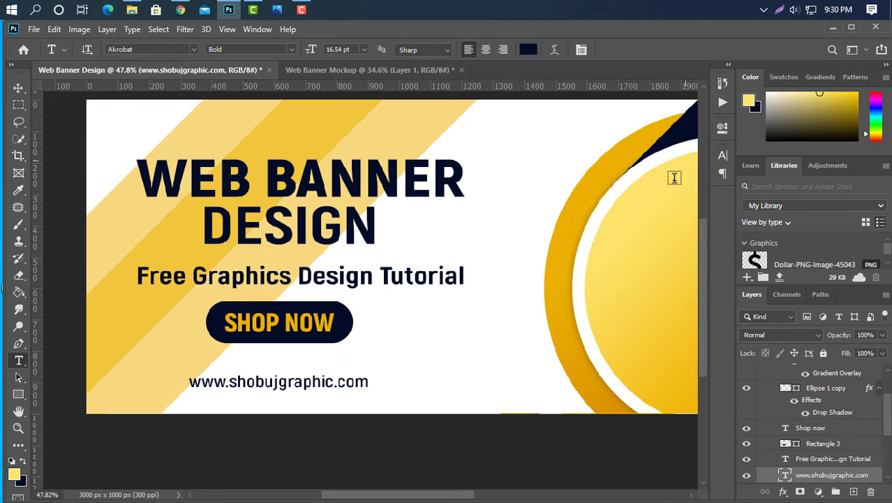
left_click(18, 88)
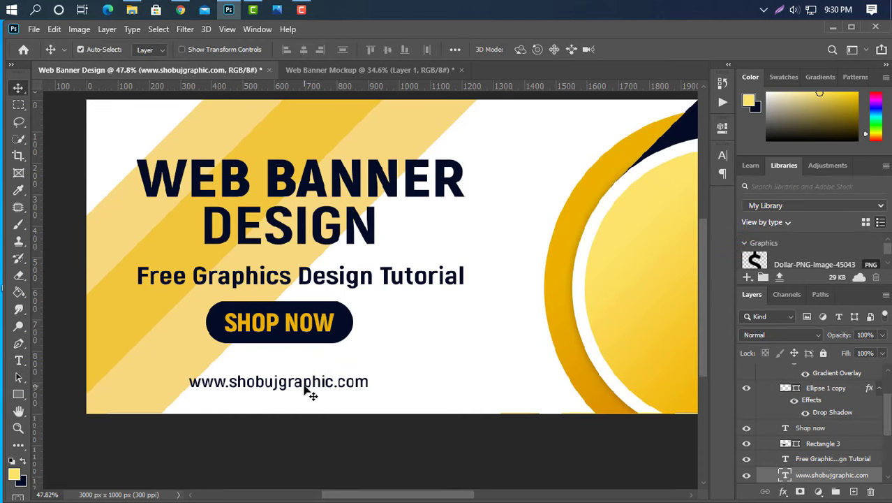
left_click_drag(305, 390, 306, 388)
Step: Draw a box around the web address with no fill and a 5 px outline
left_click(19, 394)
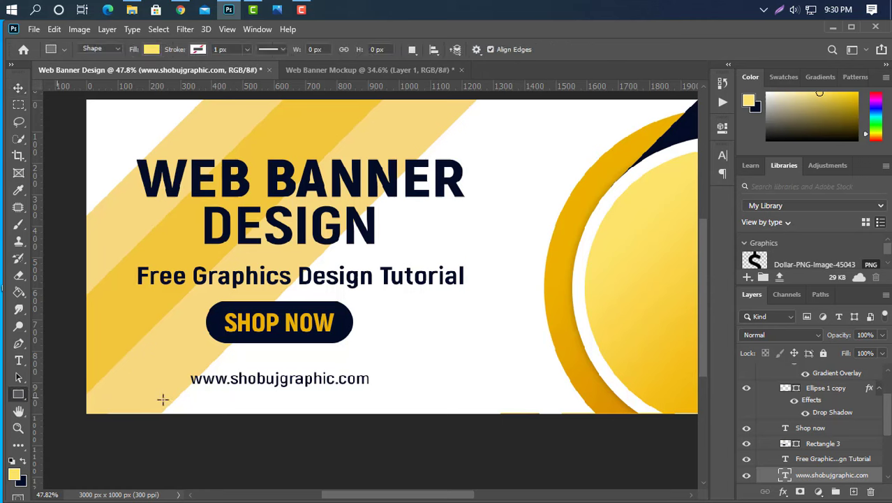
left_click_drag(179, 367, 382, 397)
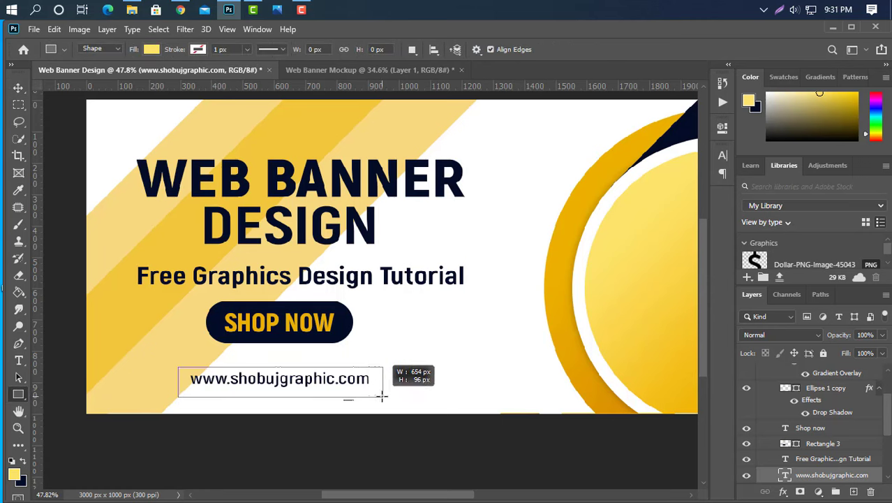
left_click(151, 49)
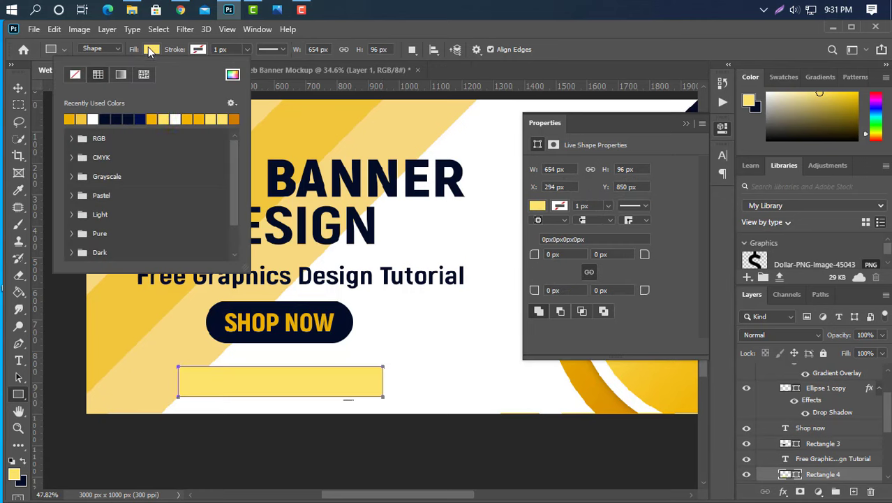
left_click(75, 74)
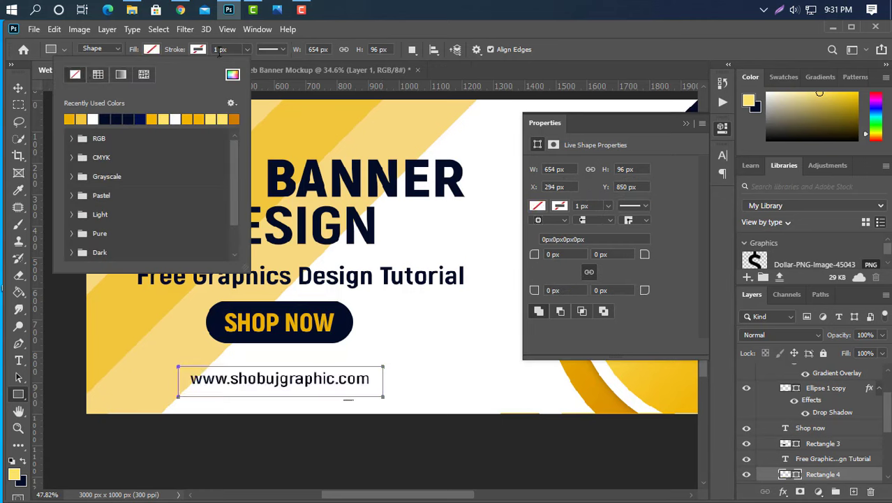
left_click(218, 50)
type("5")
key("Return")
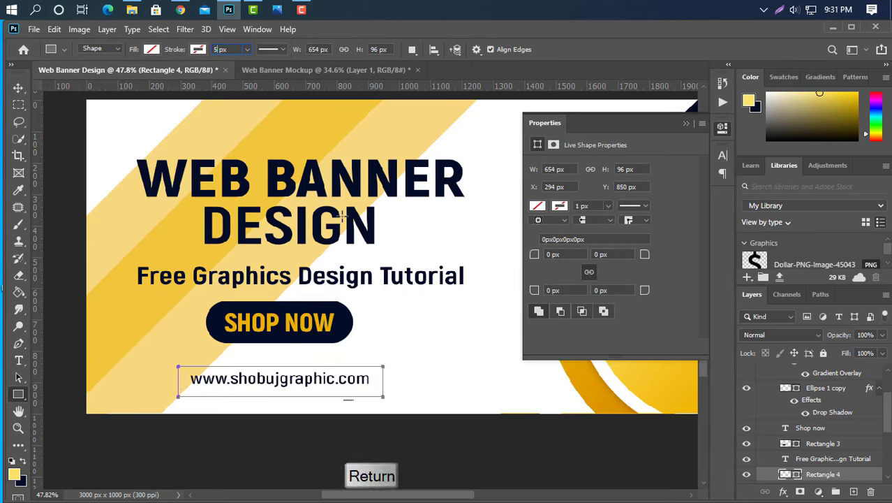
Step: Bring the downloaded Canon camera PNG into the banner at 29.19%
left_click(696, 123)
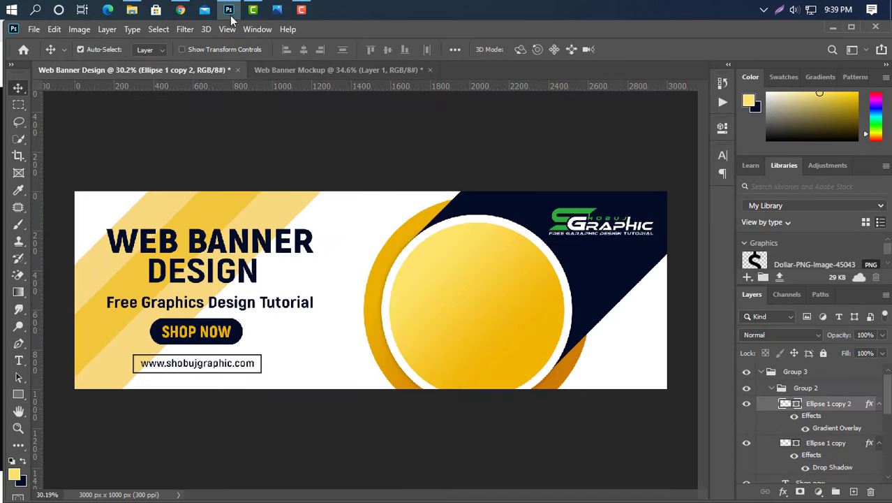
left_click(228, 10)
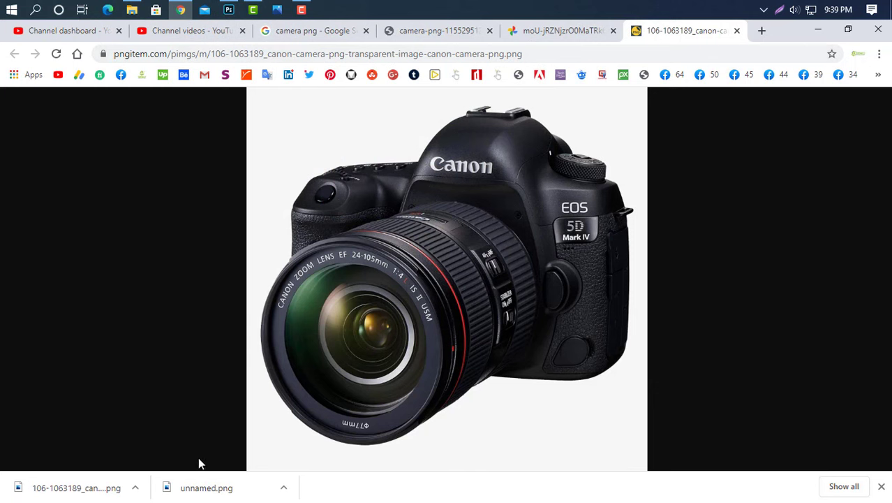
mouse_move(72, 485)
left_mouse_down()
mouse_move(230, 9)
mouse_move(452, 317)
left_mouse_up()
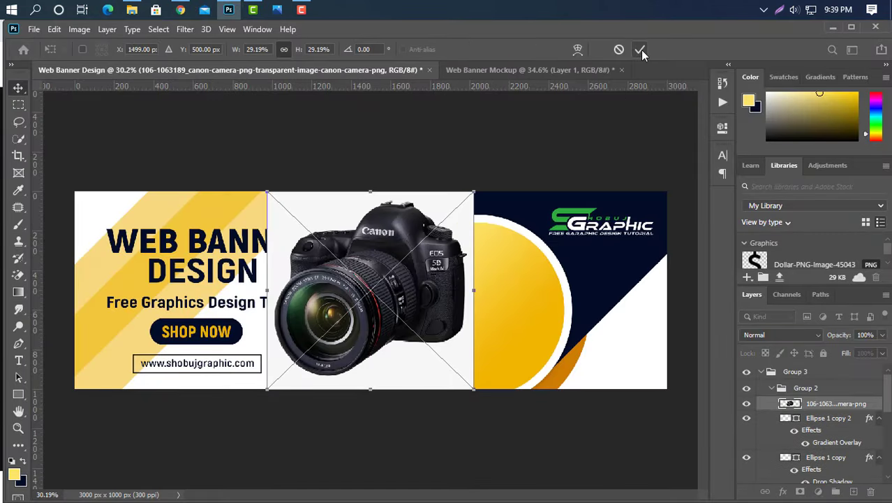
Step: Rasterize the camera layer and erase its white background with the Magic Eraser
left_click(641, 49)
right_click(818, 405)
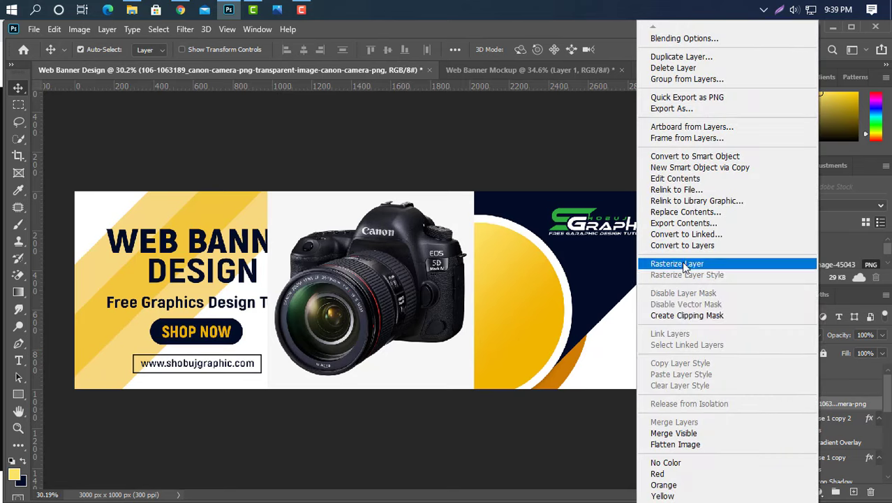
left_click(681, 263)
left_click(18, 274)
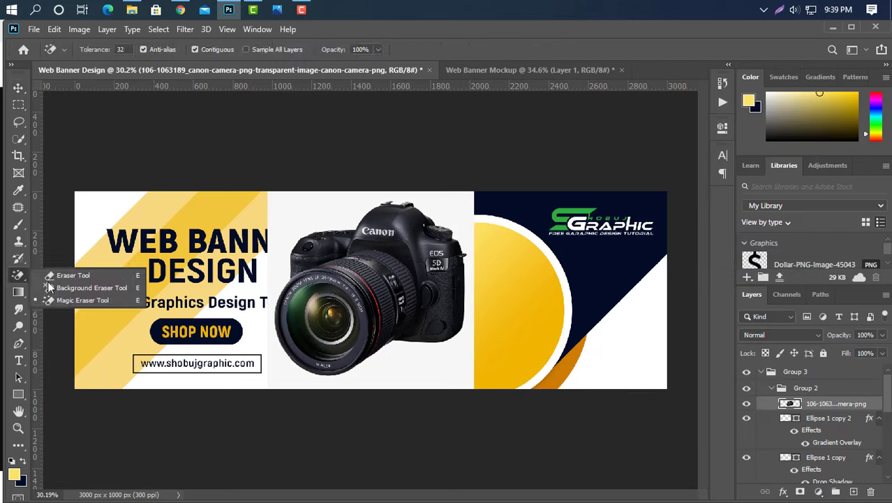
left_click(69, 300)
left_click(348, 200)
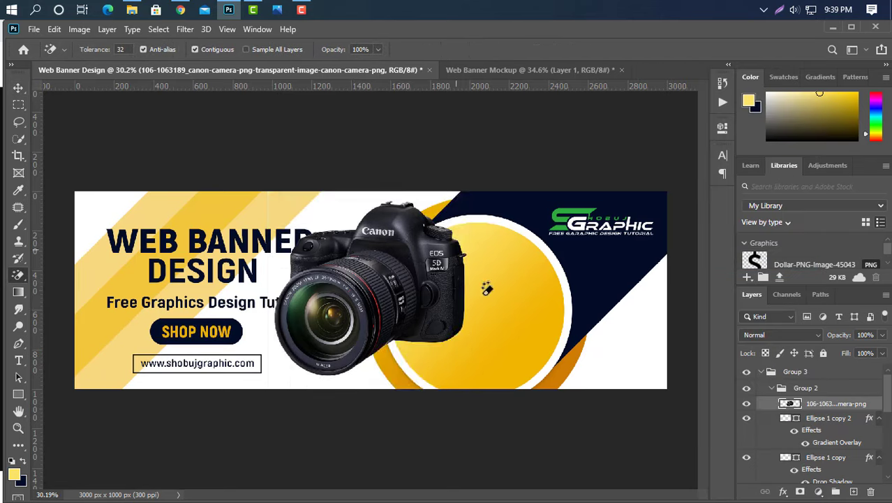
Step: Scale the camera to about 74% and move it into the yellow circle
key("ctrl+t")
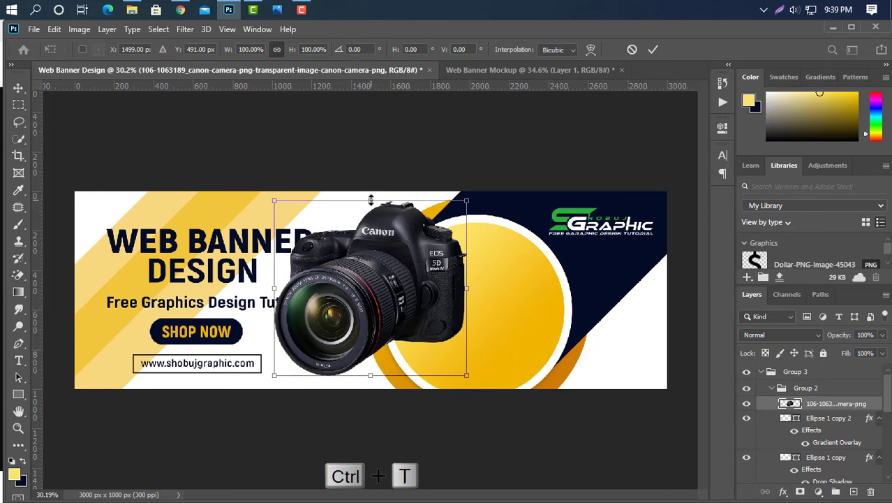
left_click_drag(370, 200, 370, 252)
left_click_drag(397, 304, 513, 305)
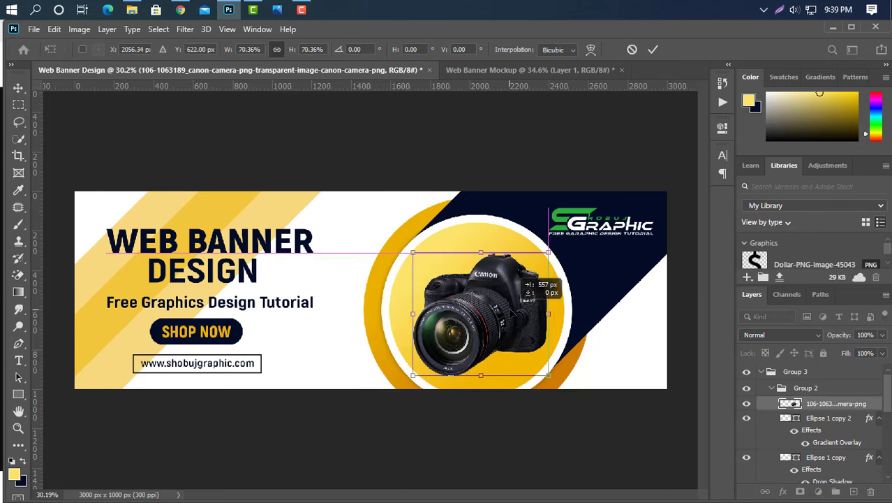
left_click_drag(413, 253, 405, 244)
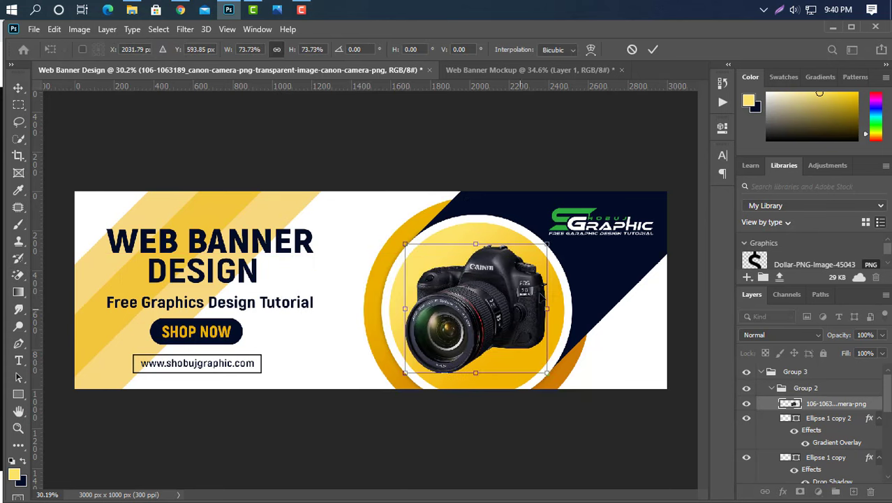
left_click(651, 49)
Step: Apply a Drop Shadow to the camera layer: 50% opacity, 90°, 33 px distance, 46 px size
key("v")
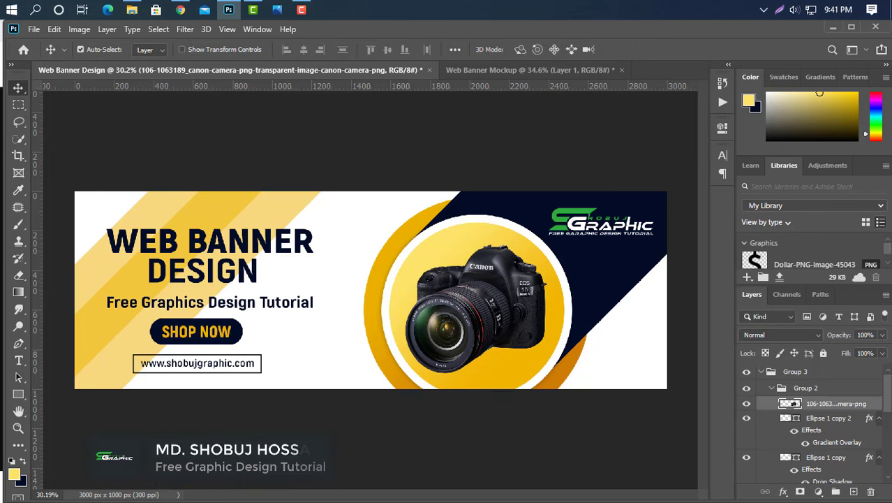
double_click(789, 404)
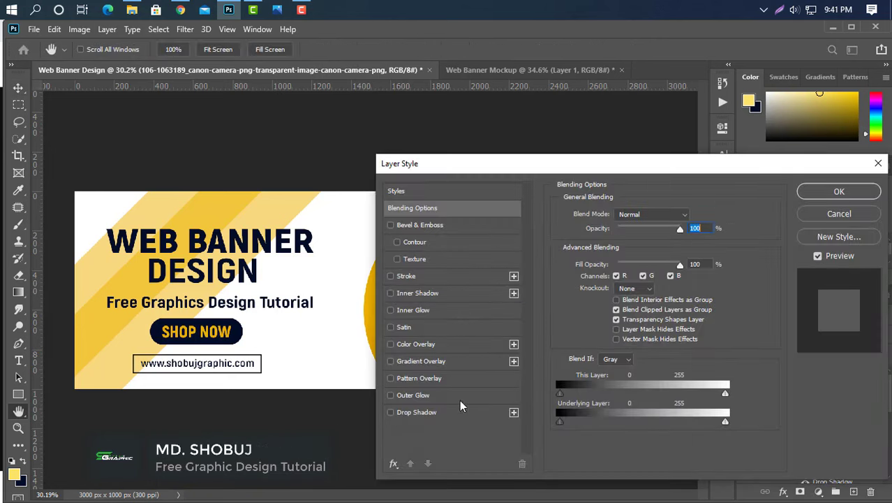
left_click(444, 412)
left_click_drag(505, 164, 688, 163)
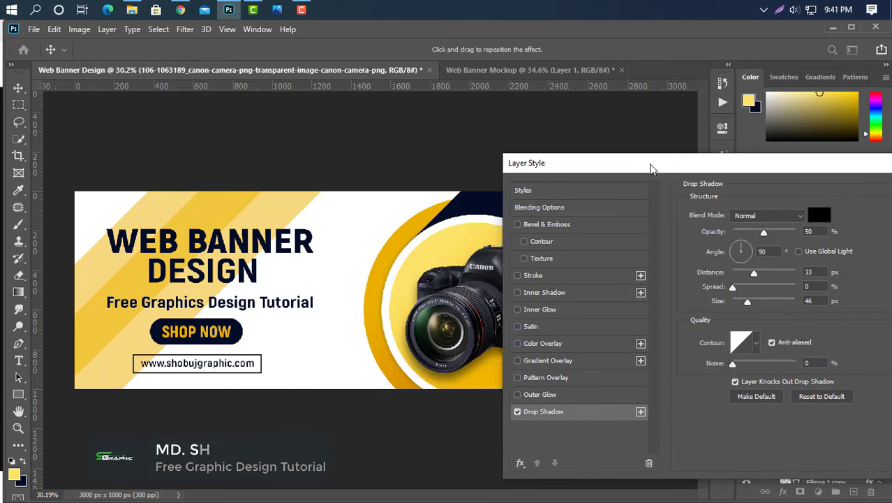
left_click(864, 271)
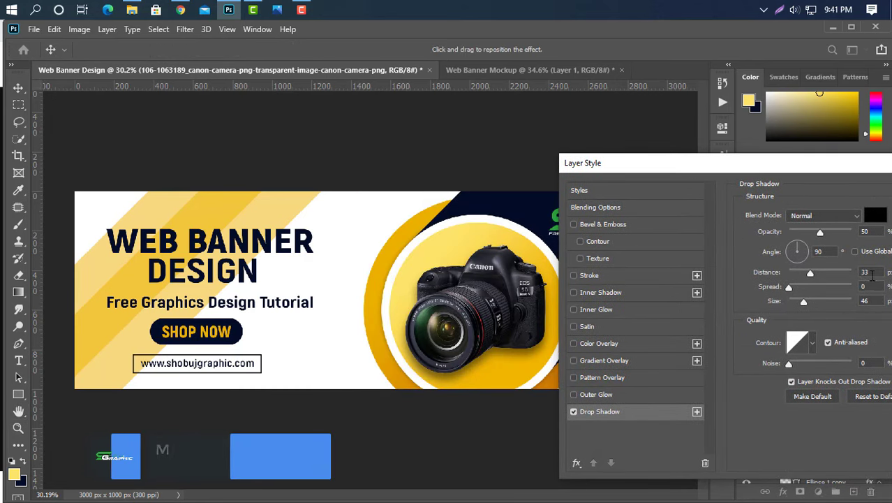
left_click(864, 301)
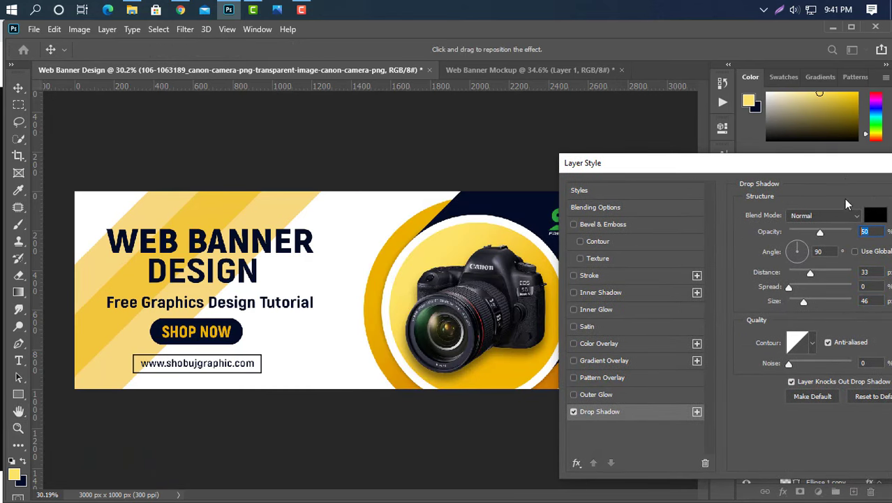
left_click_drag(801, 166, 621, 185)
left_click(841, 213)
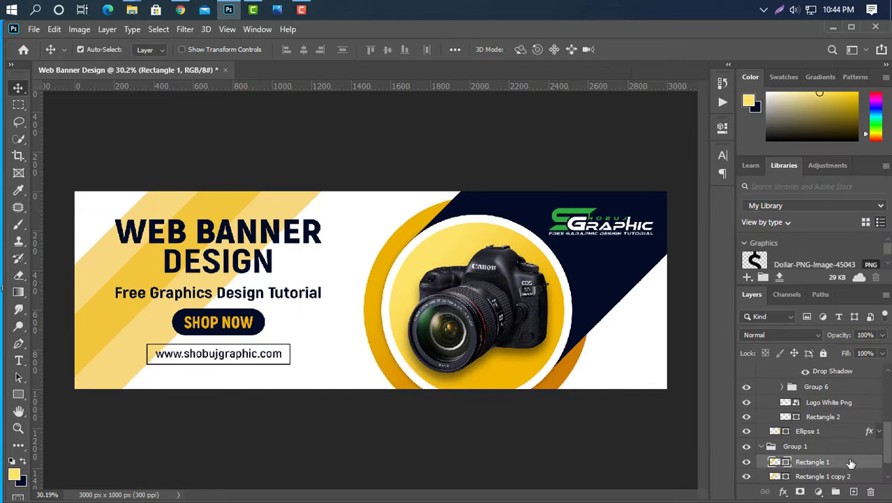
Step: Duplicate the yellow stripe and move the copy to the banner's lower-right corner
key("ctrl+j")
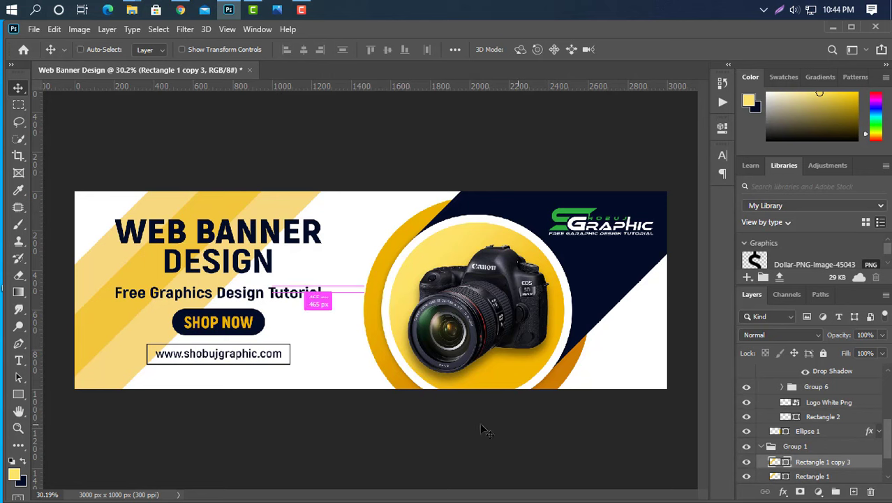
key("ctrl+t")
mouse_move(213, 210)
left_mouse_down()
mouse_move(724, 373)
mouse_move(712, 344)
left_mouse_up()
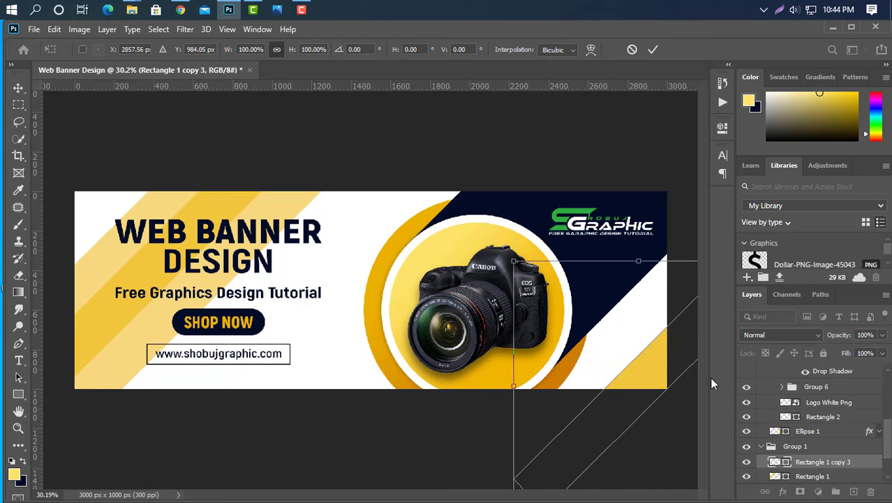
left_click(653, 49)
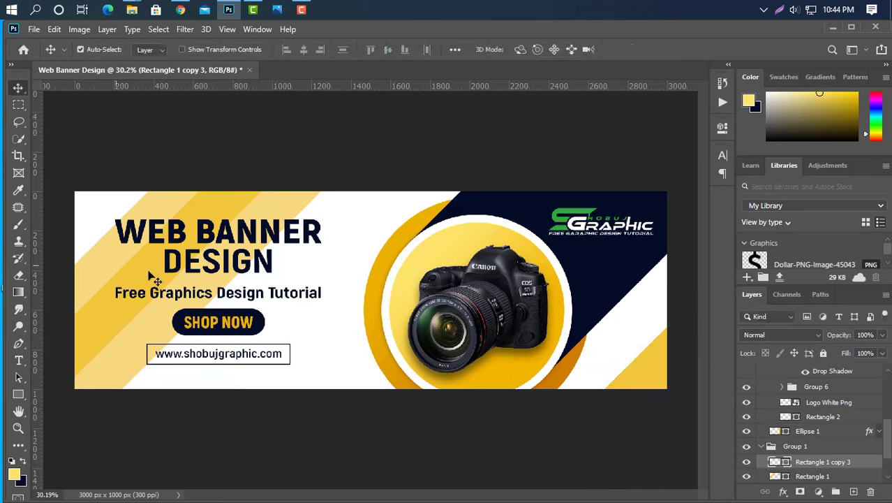
Step: Duplicate the navy Rectangle 2 shape and place the copy in the upper-left corner
left_click(619, 309)
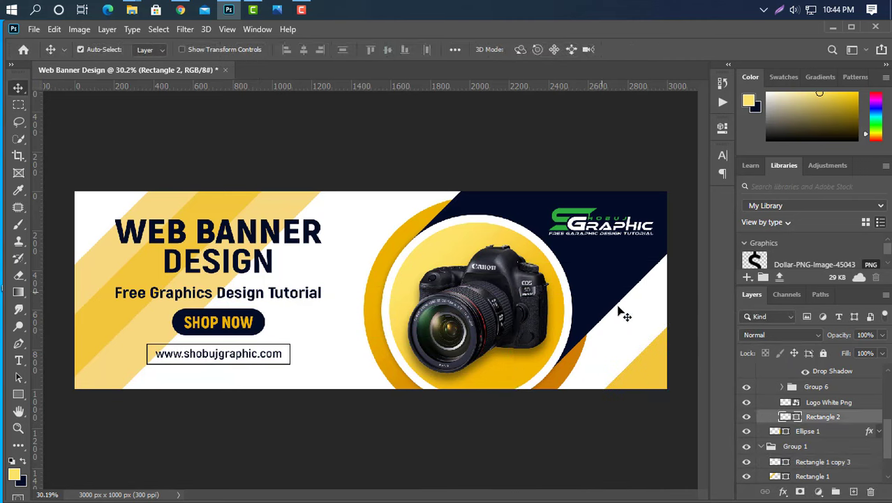
key("ctrl+j")
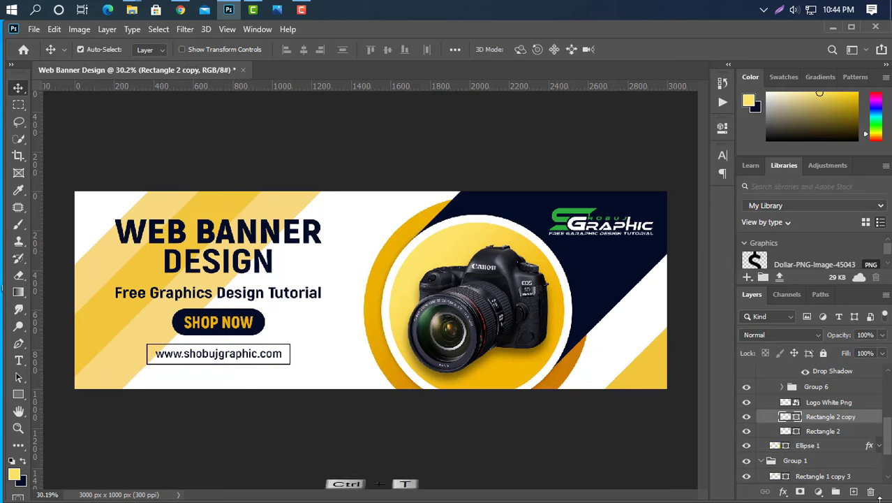
key("ctrl+t")
left_click_drag(616, 286, 97, 215)
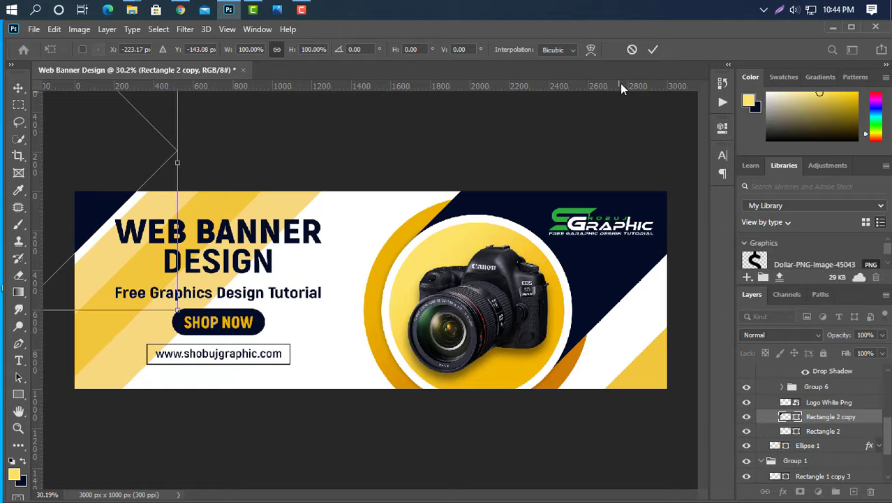
left_click(653, 50)
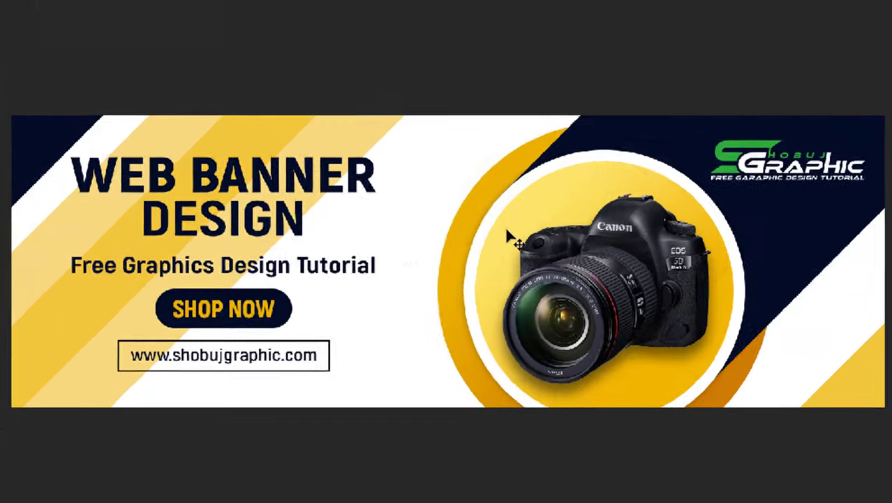